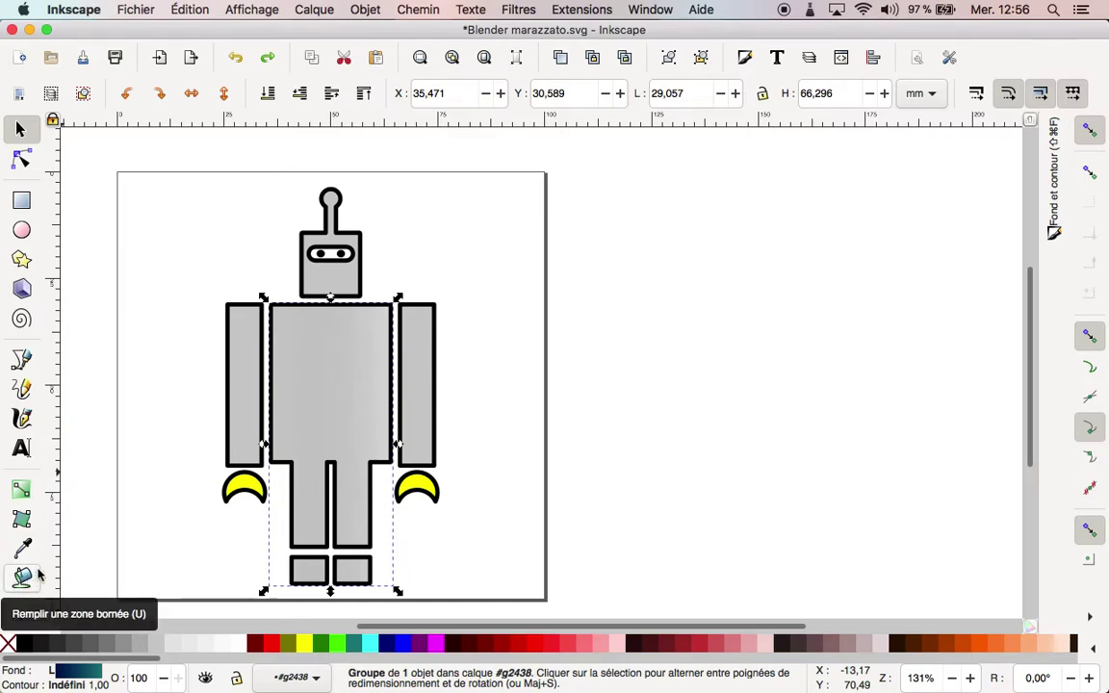
Step: Try linear gradients in several diagonal directions across the robot's body with the Gradient tool
{"action": "left_click", "coordinate": [19, 492]}
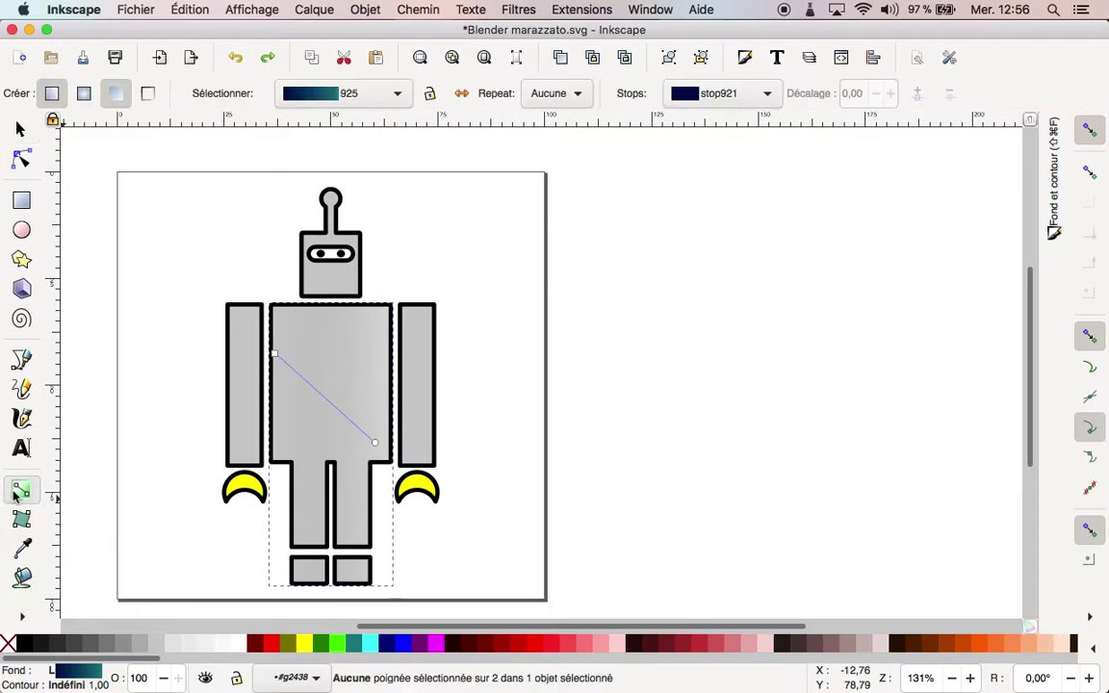
{"action": "double_click", "coordinate": [281, 398]}
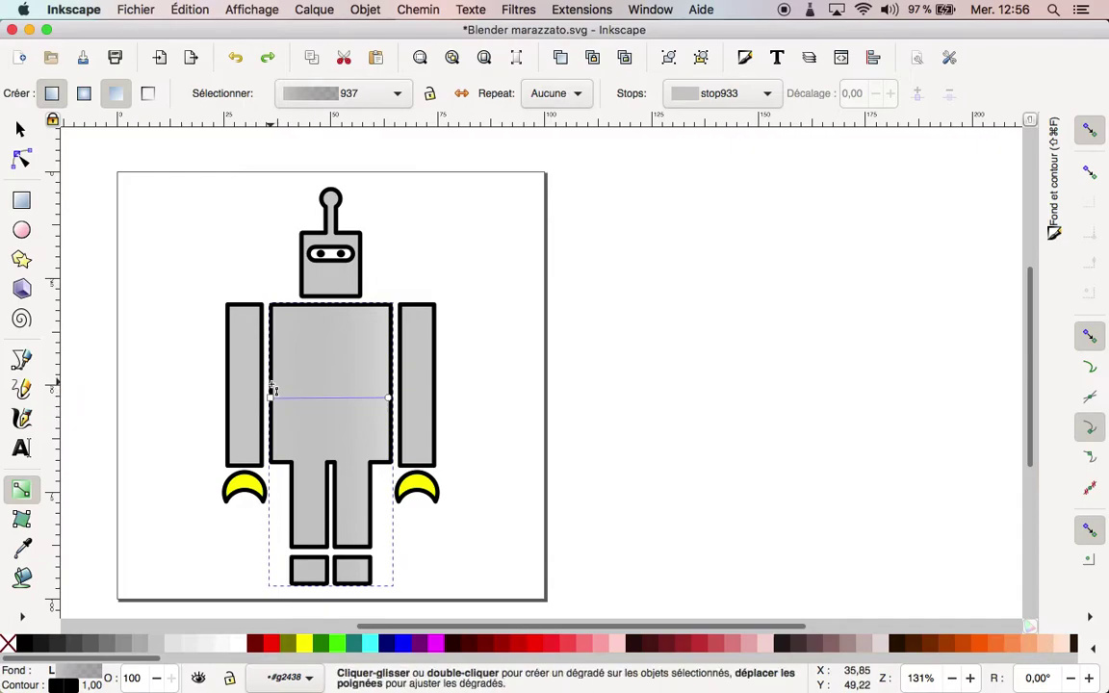
{"action": "left_click_drag", "start_coordinate": [272, 393], "coordinate": [386, 338]}
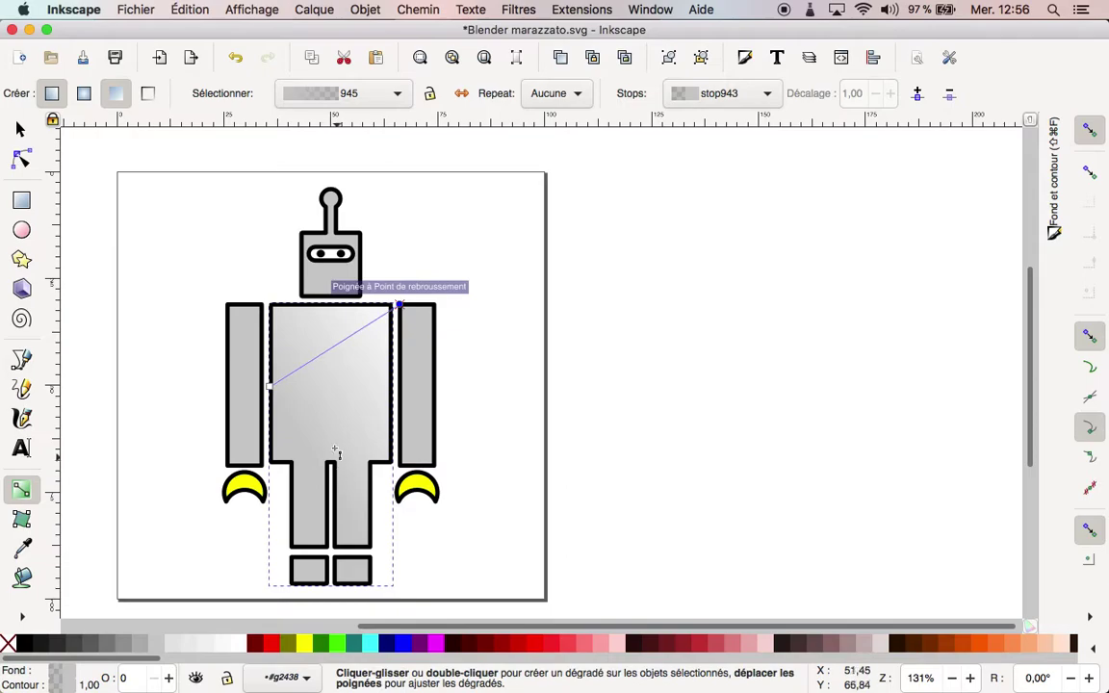
{"action": "left_click_drag", "start_coordinate": [297, 337], "coordinate": [359, 502]}
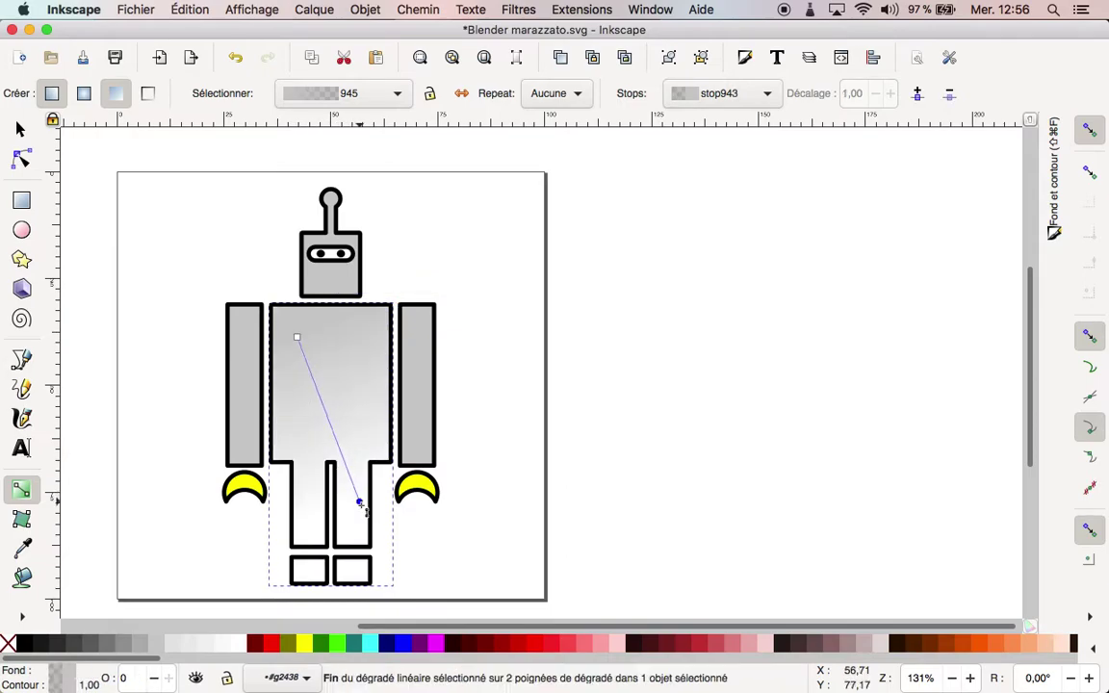
{"action": "mouse_move", "coordinate": [352, 669]}
{"action": "left_click", "coordinate": [296, 438]}
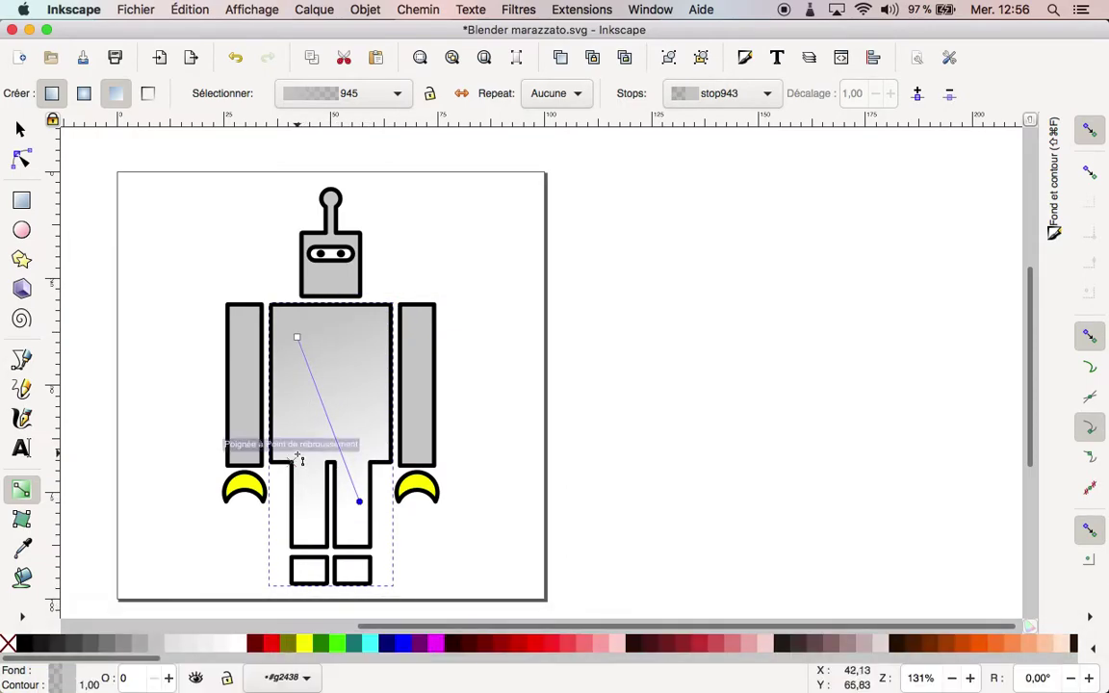
Step: Draw a level horizontal linear gradient across the robot's body from edge to edge, and open the fill settings of its start stop
{"action": "left_click_drag", "start_coordinate": [273, 401], "coordinate": [390, 399]}
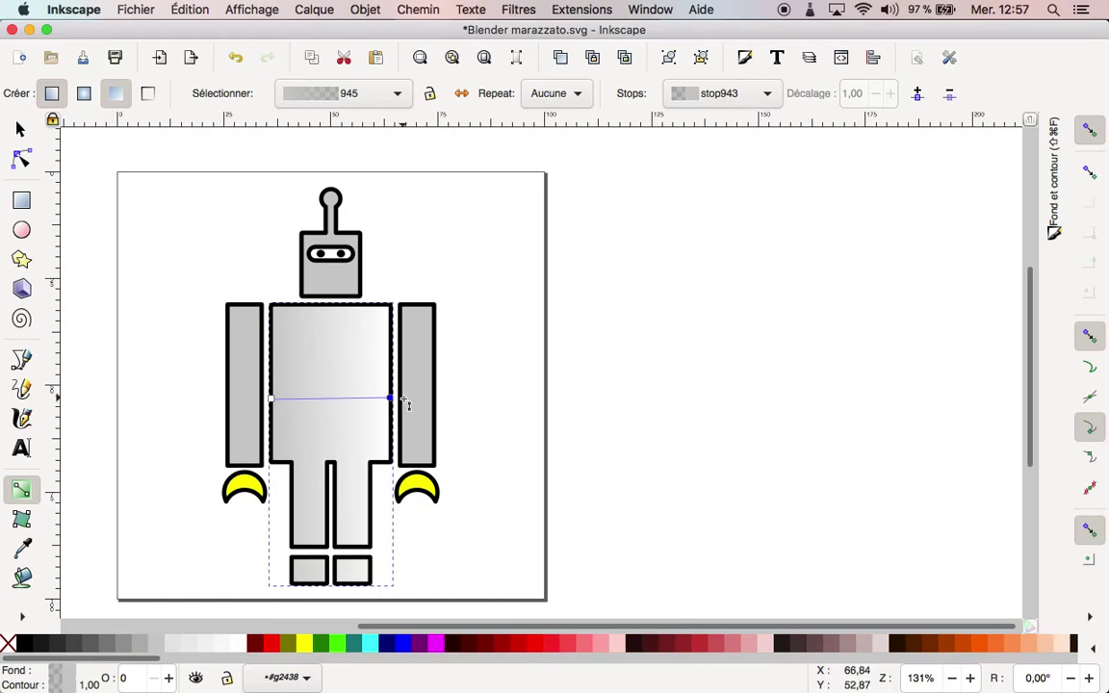
{"action": "key", "text": "plus"}
{"action": "key", "text": "plus"}
{"action": "left_click_drag", "start_coordinate": [633, 628], "coordinate": [540, 628]}
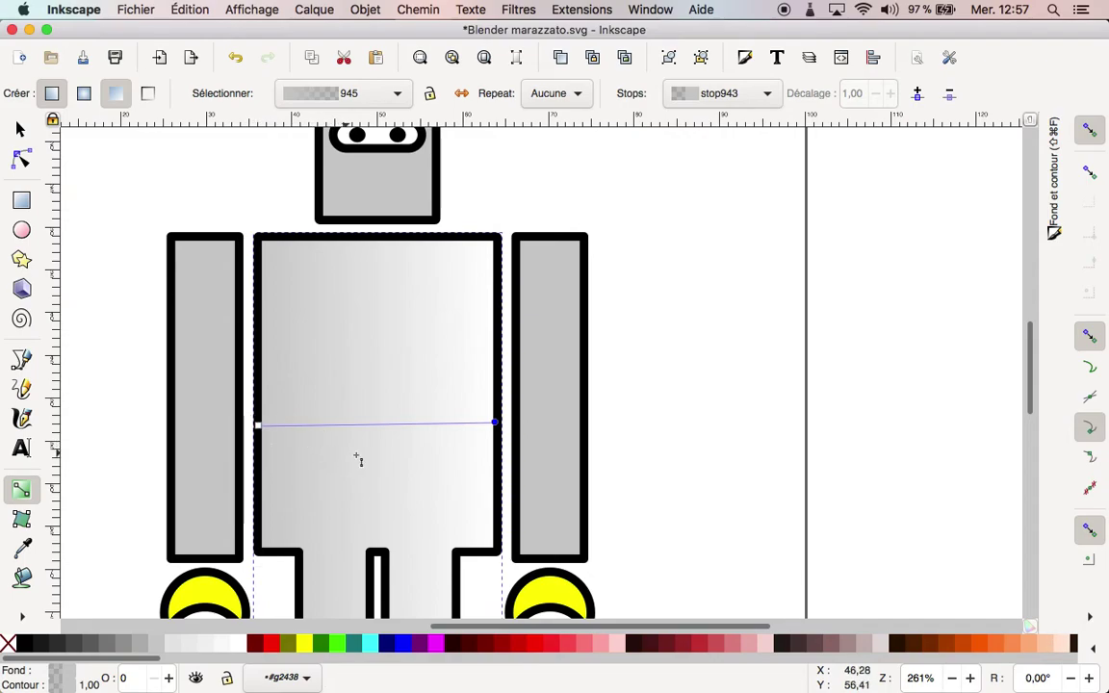
{"action": "left_click_drag", "start_coordinate": [495, 421], "coordinate": [497, 426]}
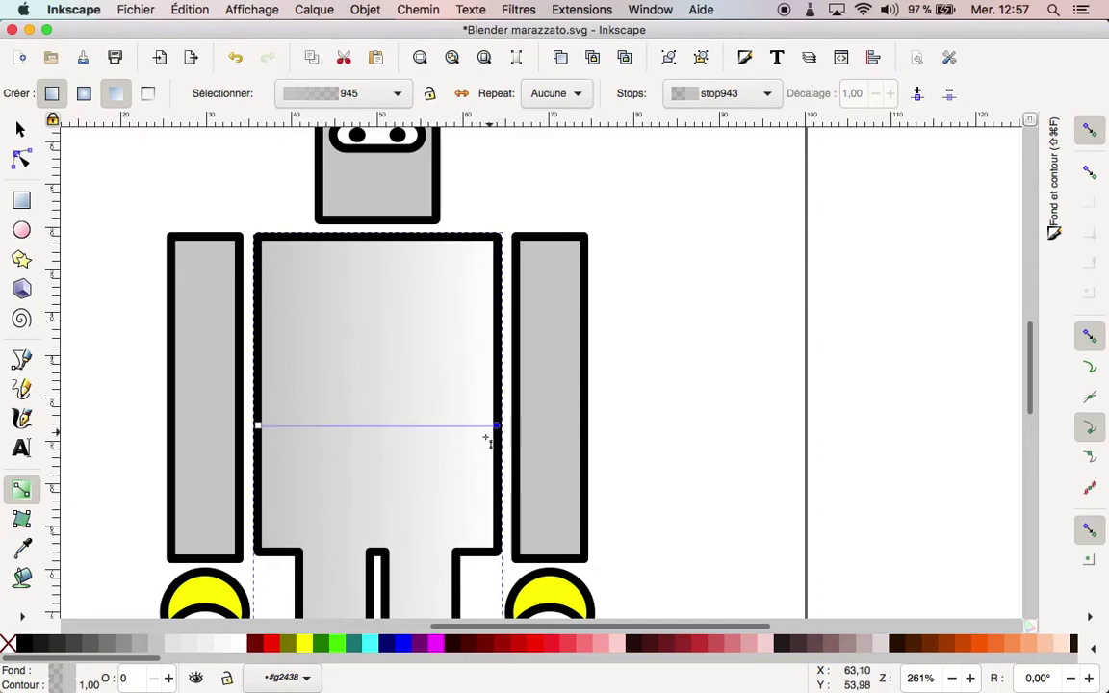
{"action": "left_click", "coordinate": [258, 427]}
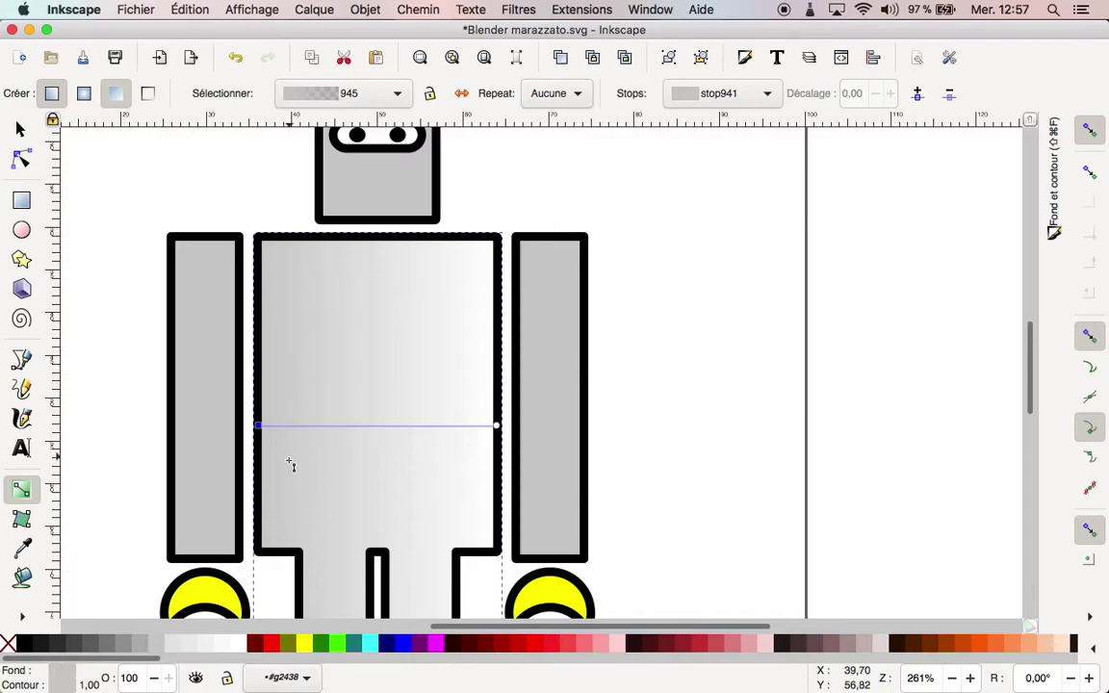
{"action": "left_click", "coordinate": [1063, 150]}
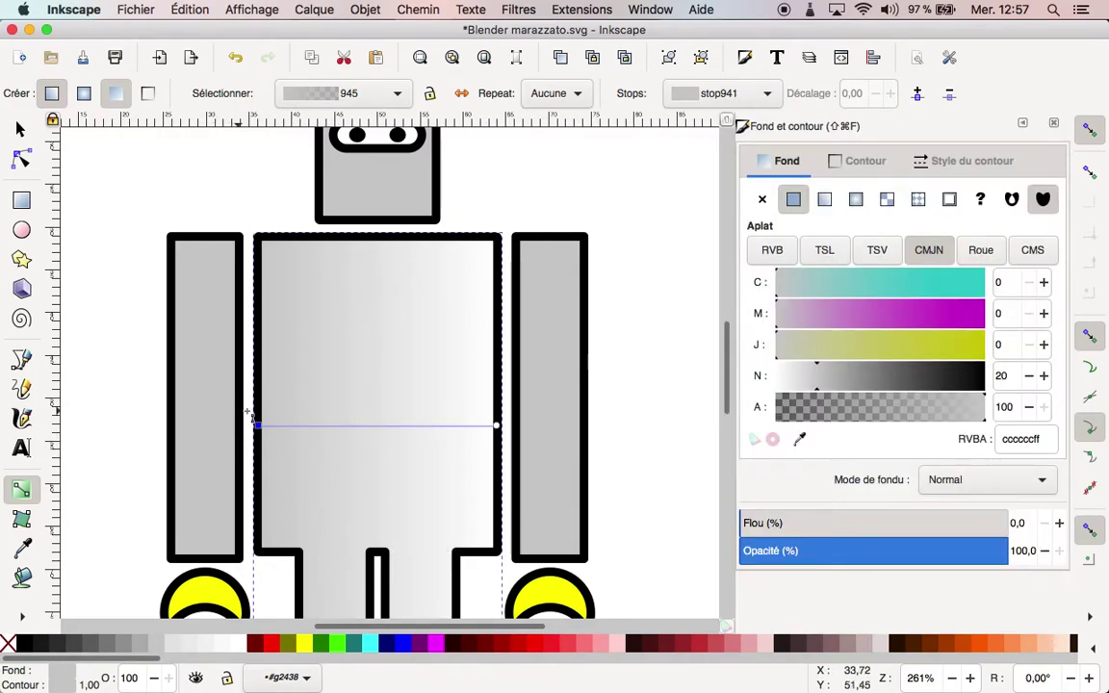
Step: Set the end stop of the body gradient to magenta 100 and raise its alpha to about 93
{"action": "left_click", "coordinate": [497, 427]}
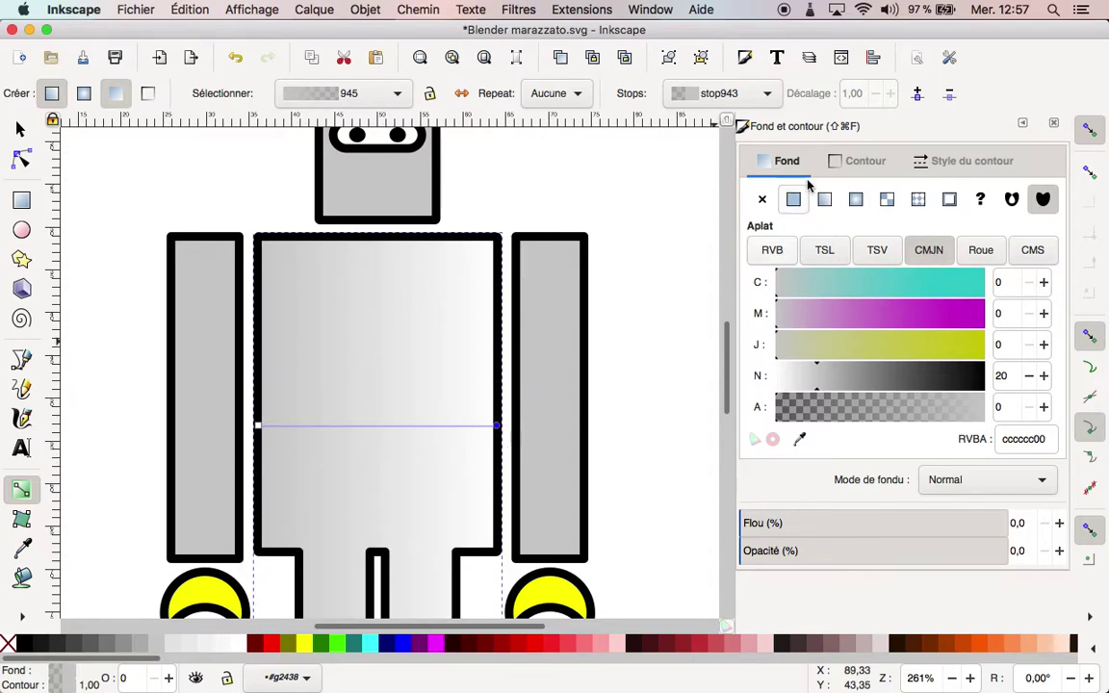
{"action": "left_click", "coordinate": [929, 318]}
{"action": "left_click_drag", "start_coordinate": [928, 318], "coordinate": [1003, 313]}
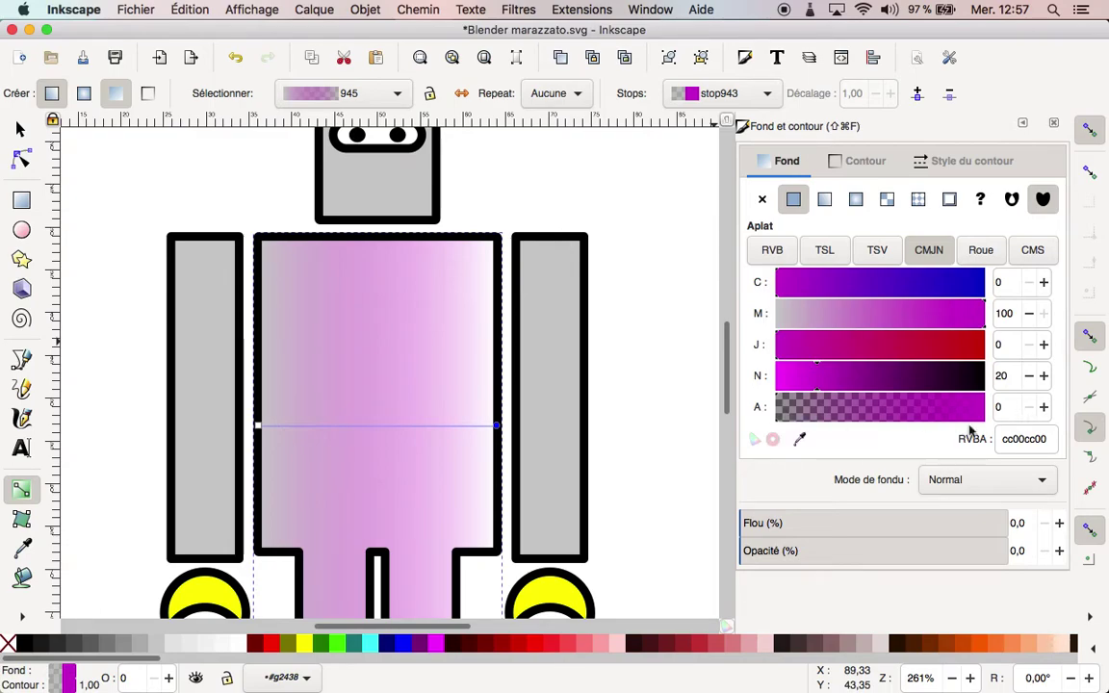
{"action": "left_click_drag", "start_coordinate": [780, 423], "coordinate": [1052, 434]}
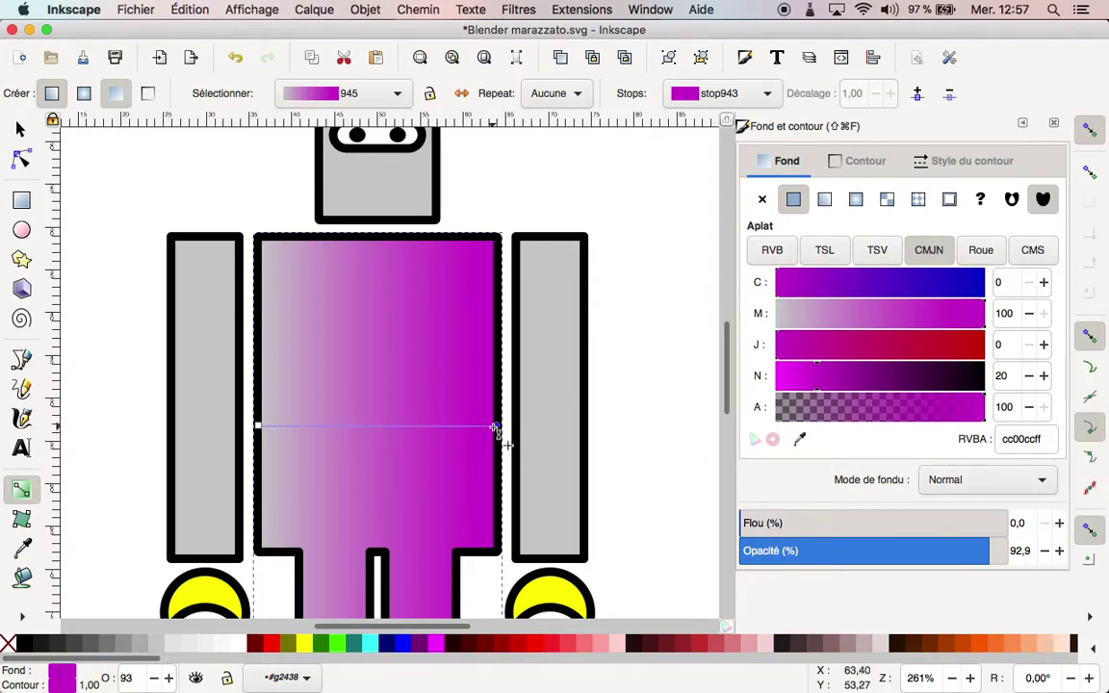
Step: Make the start stop of the body gradient pure yellow with yellow 100 and black 0
{"action": "left_click", "coordinate": [258, 425]}
{"action": "left_click_drag", "start_coordinate": [778, 344], "coordinate": [1038, 369]}
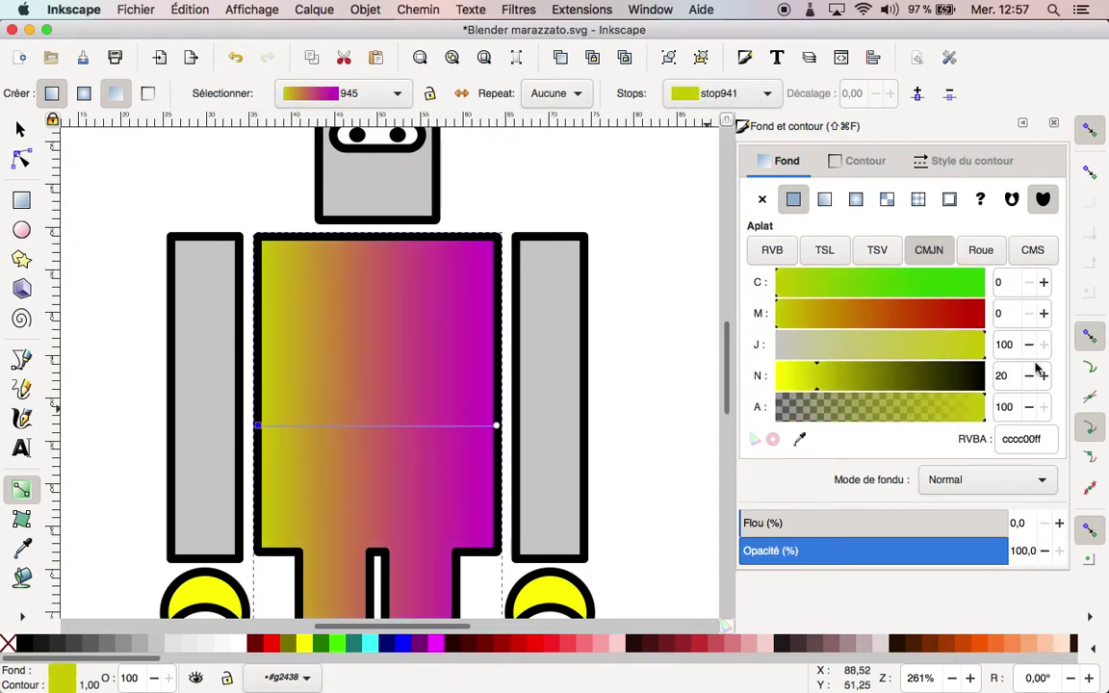
{"action": "left_click_drag", "start_coordinate": [787, 395], "coordinate": [766, 393]}
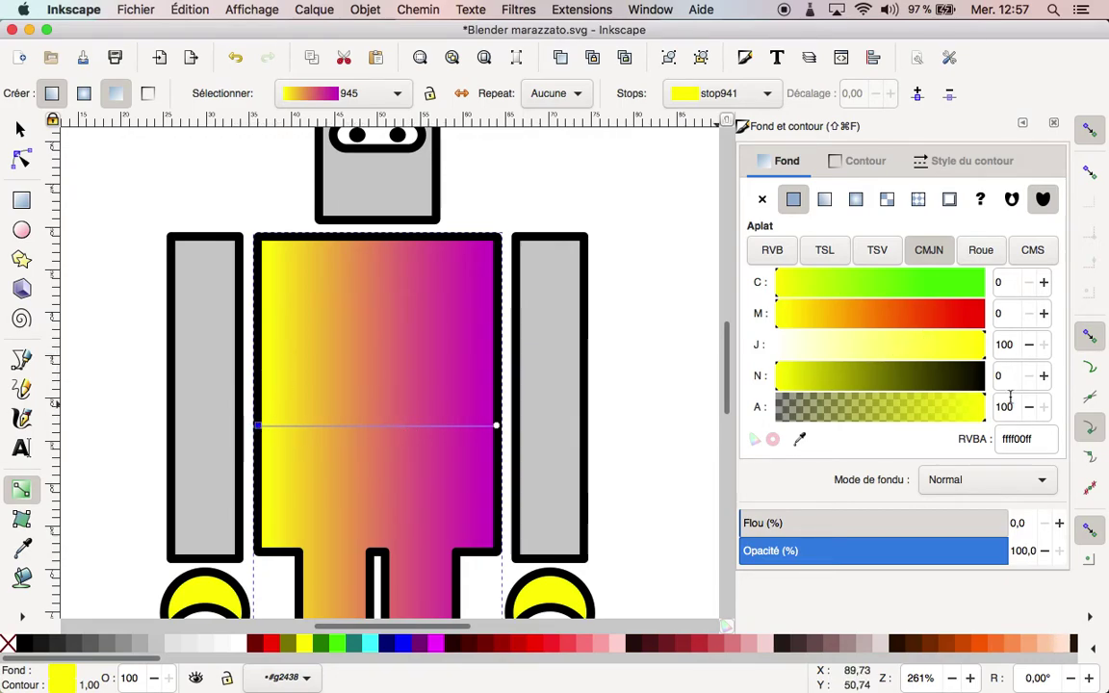
Step: Make the magenta end stop fully opaque and bright with alpha 100 and black 0
{"action": "left_click", "coordinate": [496, 427]}
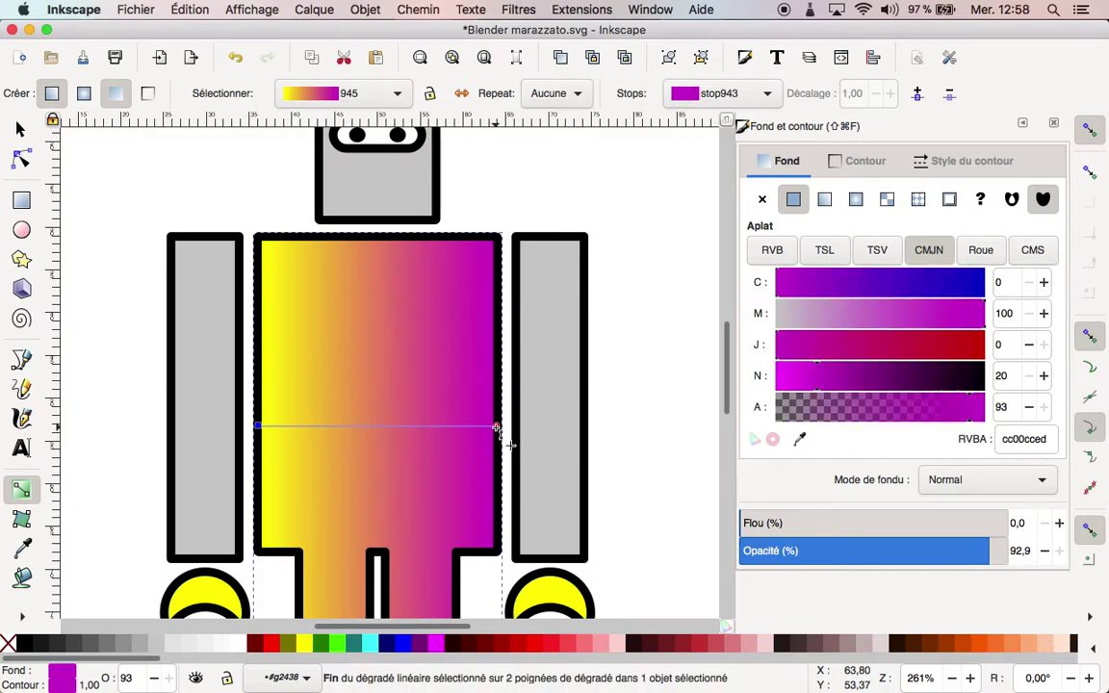
{"action": "double_click", "coordinate": [1001, 408]}
{"action": "type", "text": "100"}
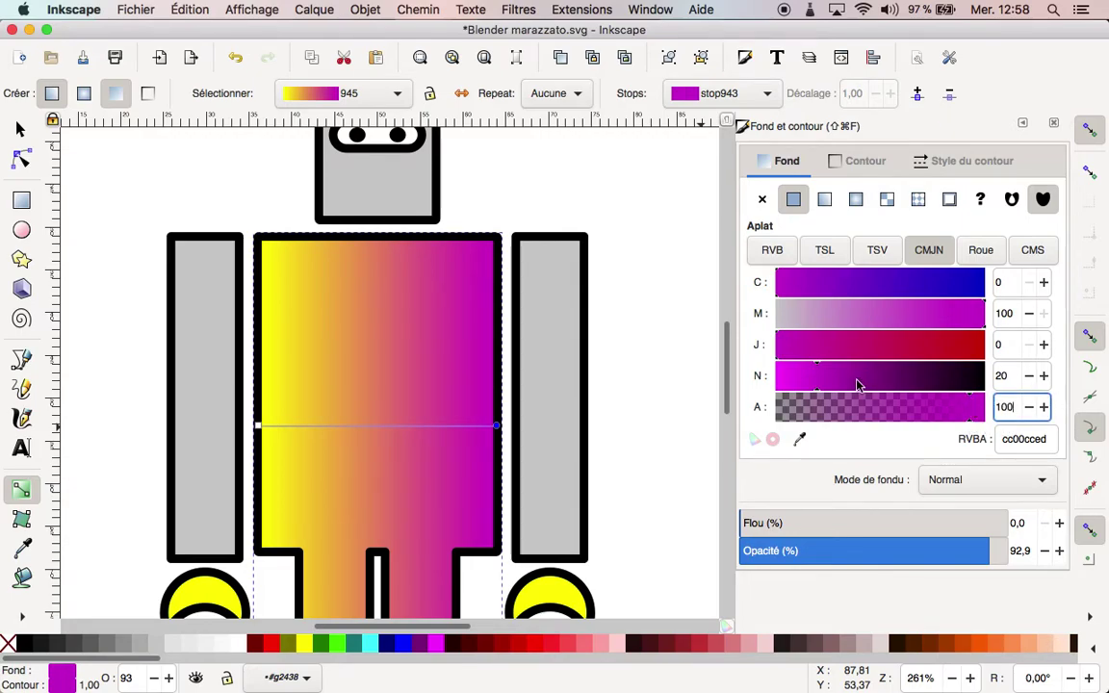
{"action": "left_click", "coordinate": [853, 387]}
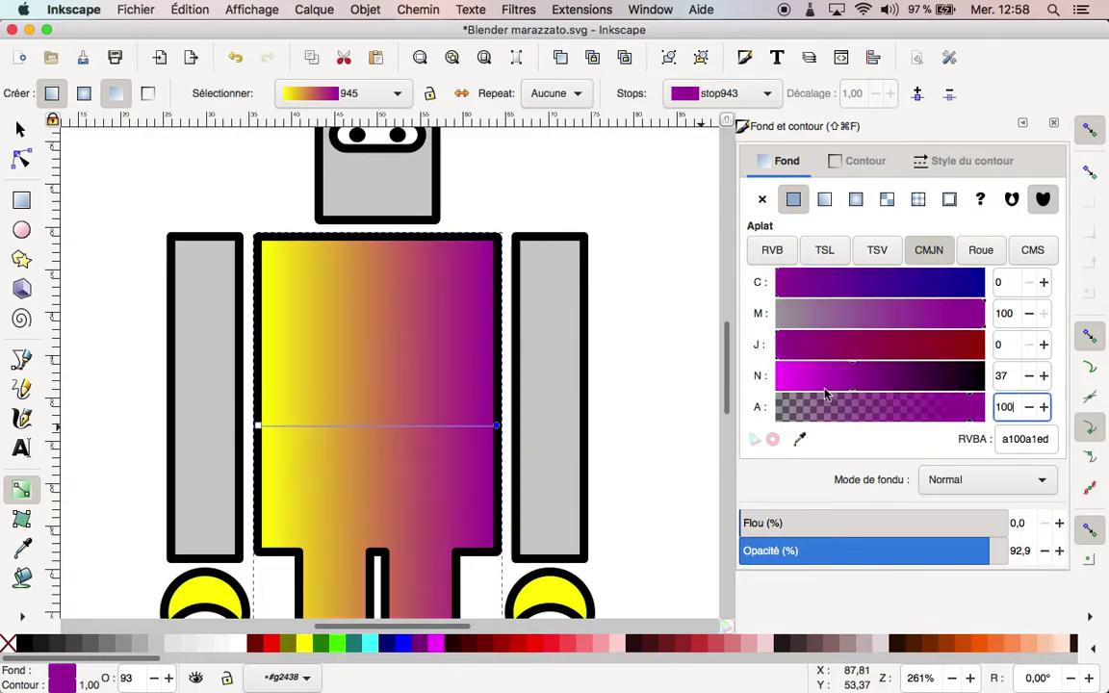
{"action": "left_click_drag", "start_coordinate": [785, 395], "coordinate": [732, 400]}
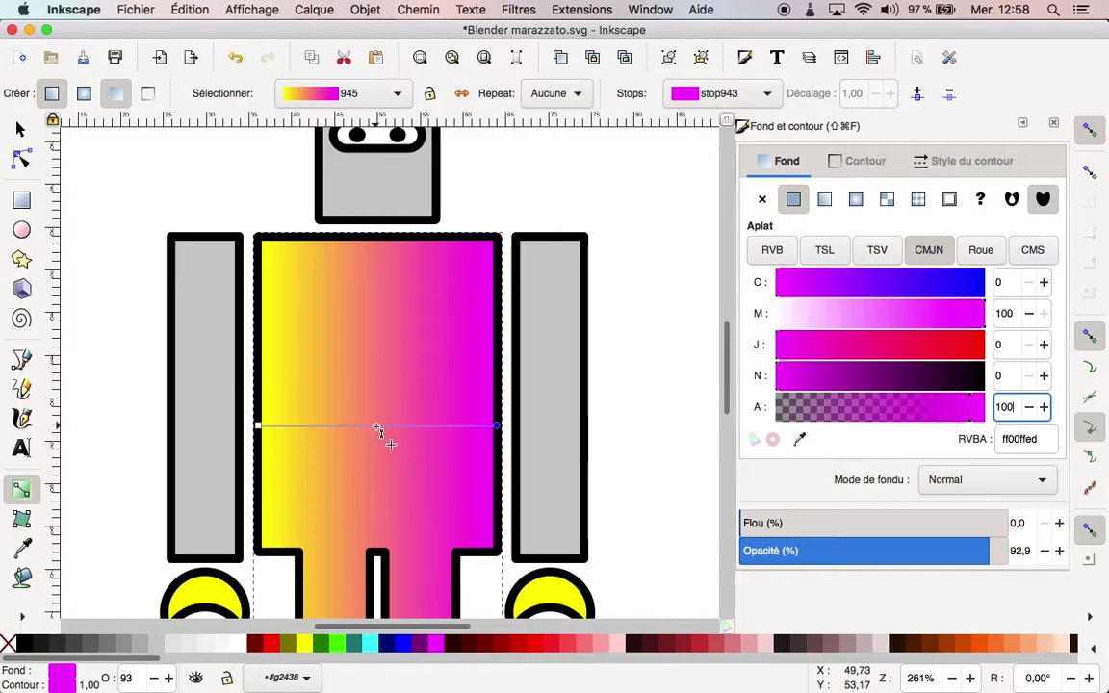
{"action": "key", "text": "Return"}
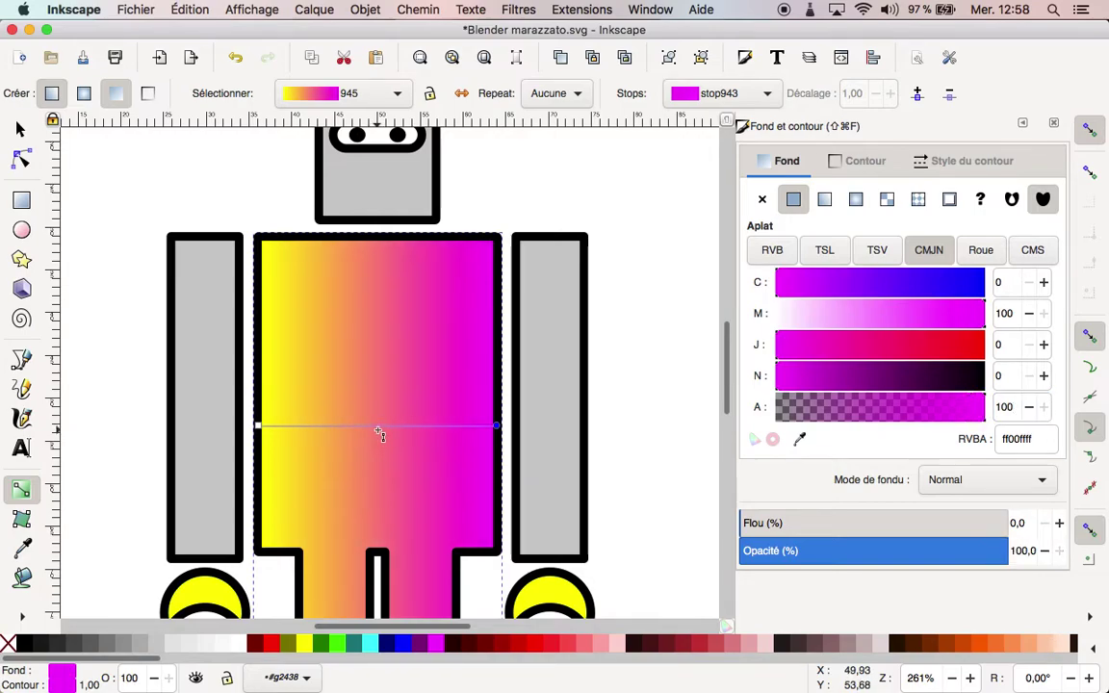
Step: Add a stop at the middle of the body gradient and colour it cyan 100, magenta 0, yellow 0
{"action": "double_click", "coordinate": [378, 426]}
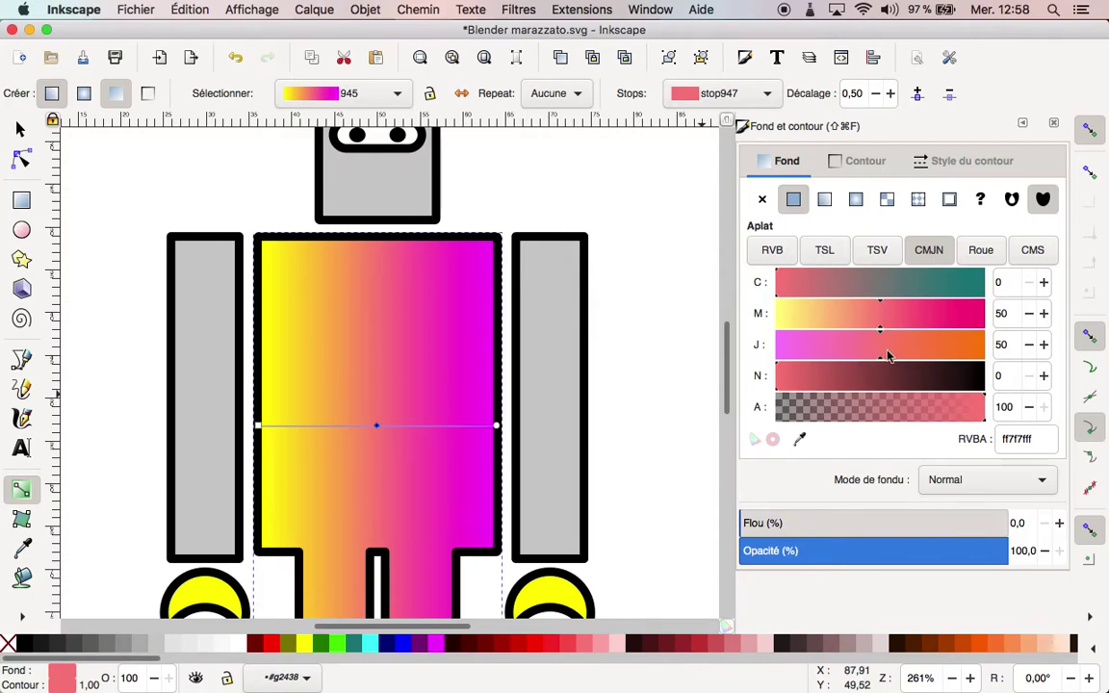
{"action": "left_click_drag", "start_coordinate": [882, 331], "coordinate": [727, 337]}
{"action": "left_click_drag", "start_coordinate": [939, 291], "coordinate": [998, 285]}
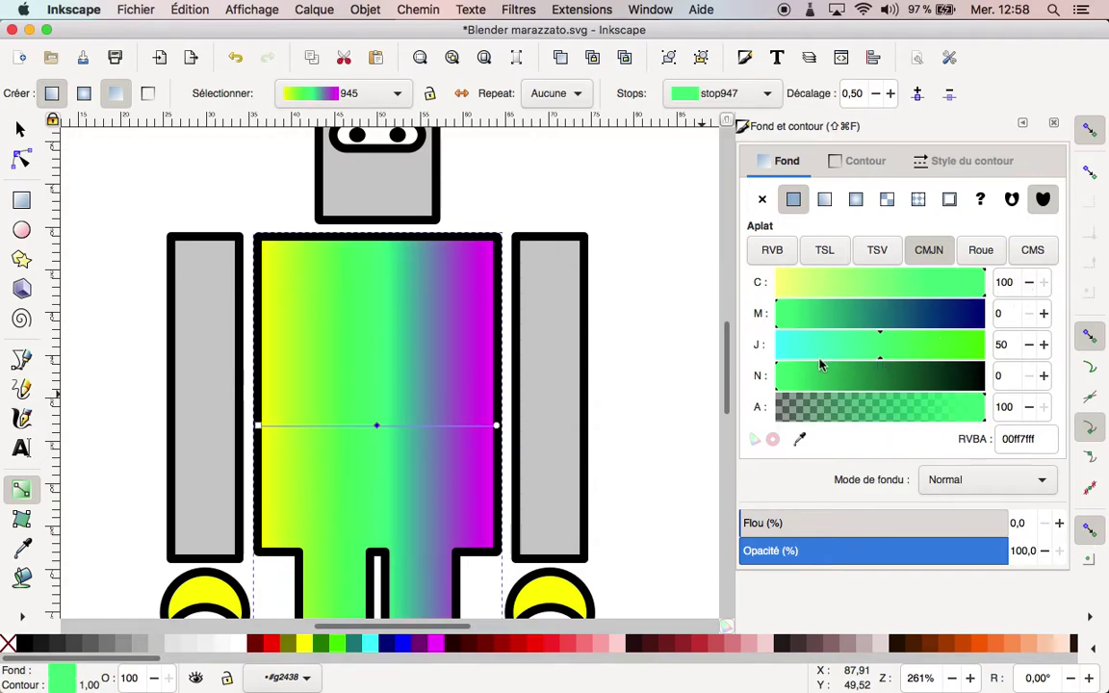
{"action": "left_click_drag", "start_coordinate": [773, 364], "coordinate": [752, 362]}
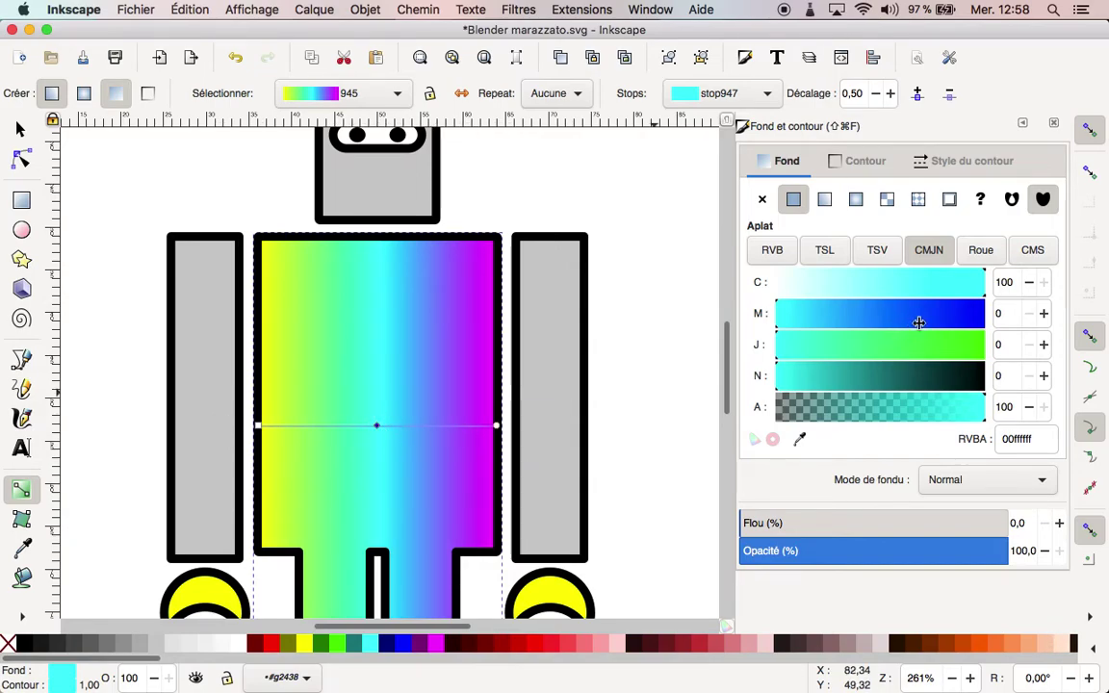
Step: Recolour the middle gradient stop dark grey by setting cyan to 0 and raising black
{"action": "scroll", "coordinate": [901, 281], "scroll_direction": "down", "scroll_amount": 2}
{"action": "left_click_drag", "start_coordinate": [906, 295], "coordinate": [712, 297]}
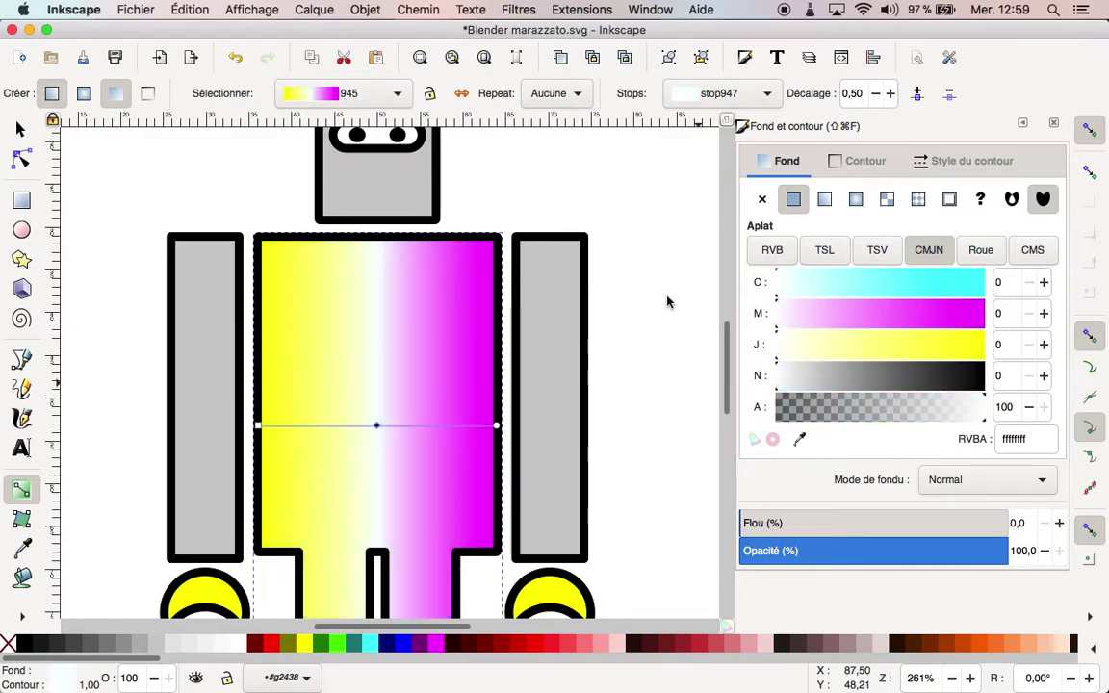
{"action": "left_click_drag", "start_coordinate": [852, 392], "coordinate": [907, 390]}
Step: Turn the magenta end stop into opaque light grey with magenta 0, black 20 and alpha 100
{"action": "left_click", "coordinate": [497, 426]}
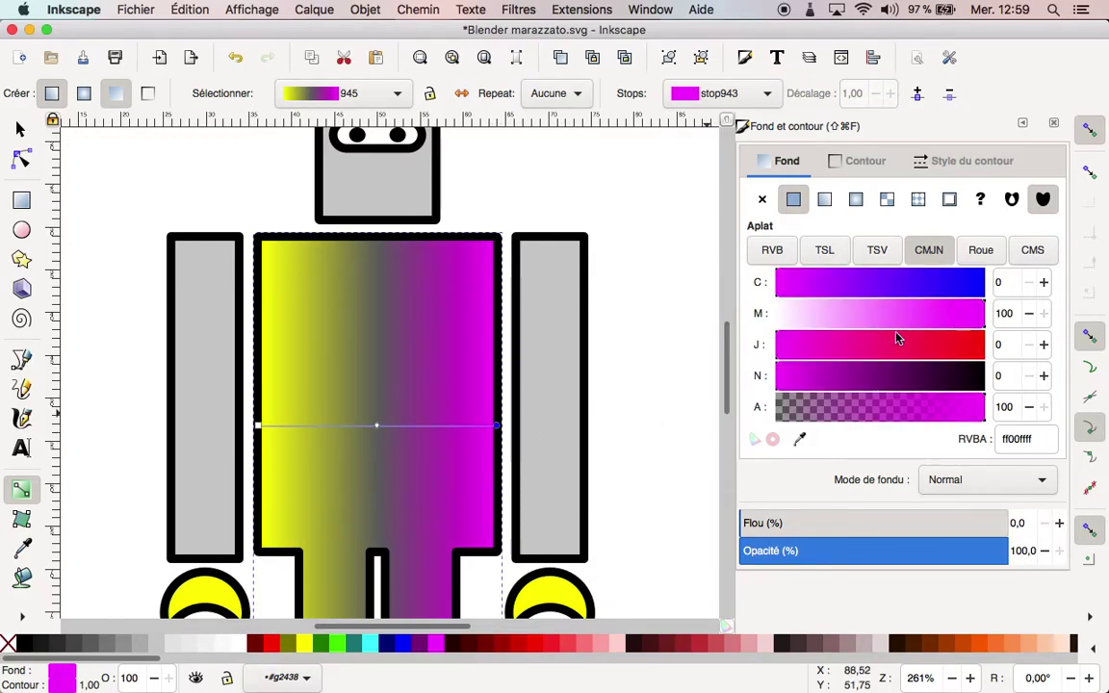
{"action": "left_click_drag", "start_coordinate": [906, 314], "coordinate": [644, 319]}
{"action": "left_click", "coordinate": [812, 398]}
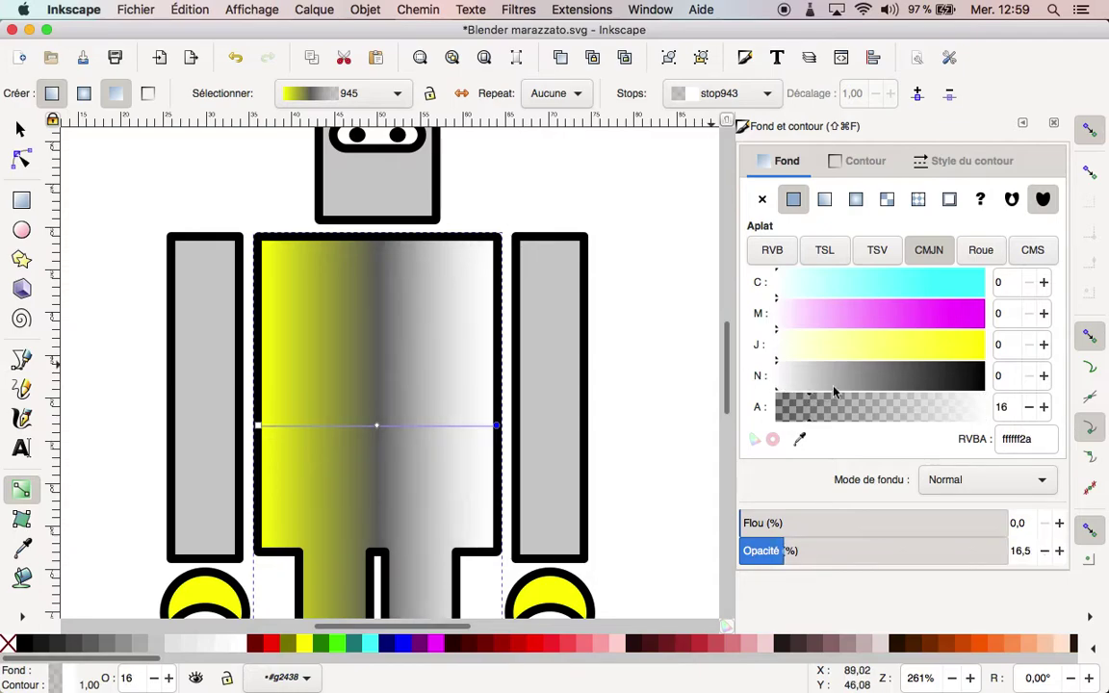
{"action": "left_click_drag", "start_coordinate": [845, 420], "coordinate": [1092, 407]}
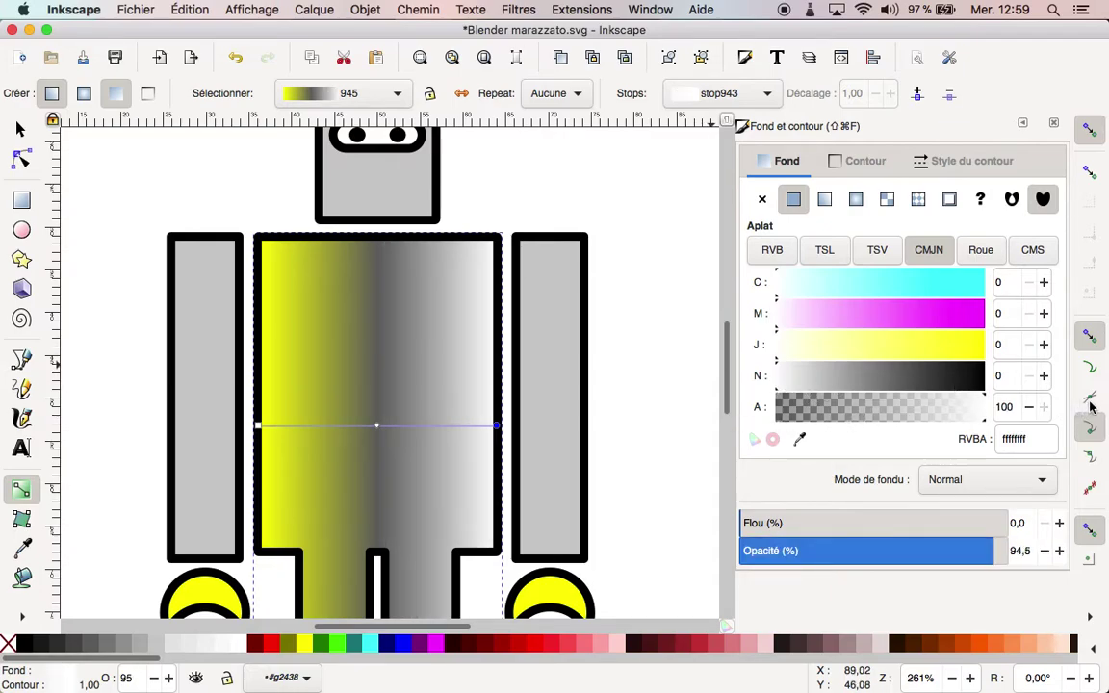
{"action": "left_click", "coordinate": [1010, 376]}
{"action": "type", "text": "20"}
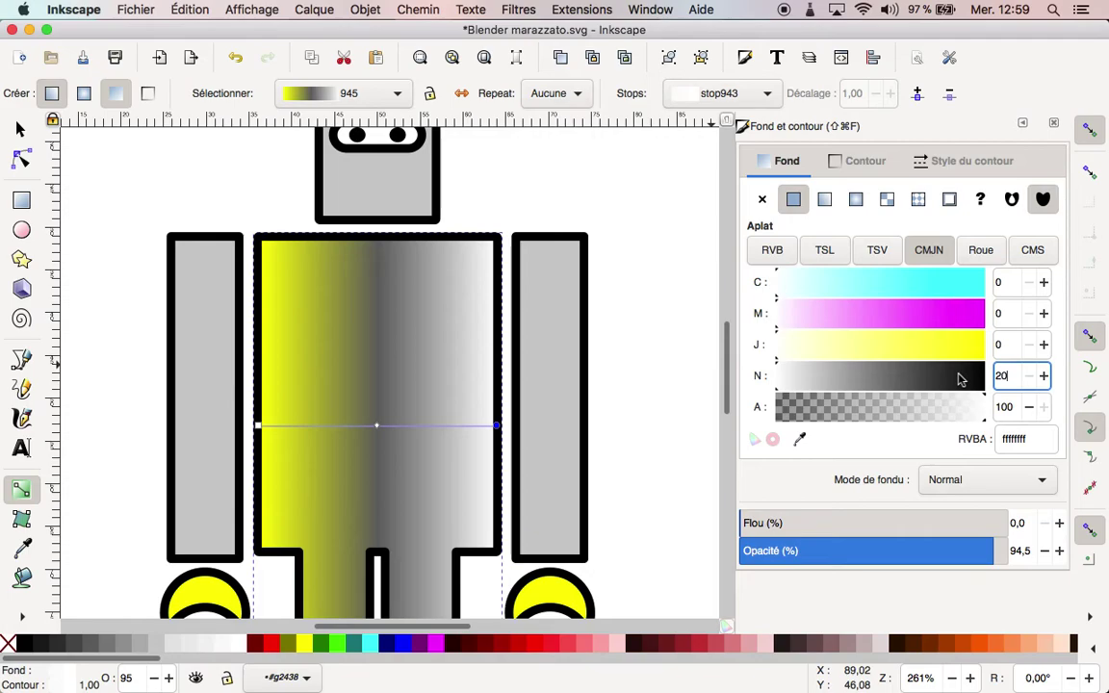
{"action": "key", "text": "Return"}
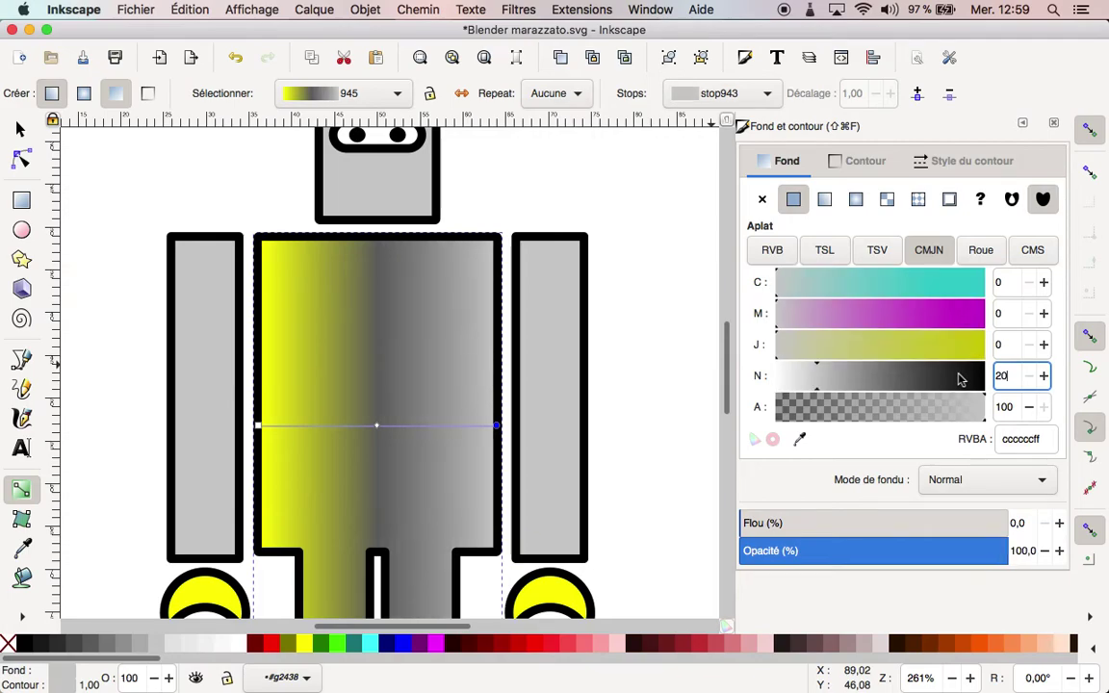
Step: Turn the yellow start stop into light grey with yellow 0 and black 20
{"action": "left_click", "coordinate": [257, 425]}
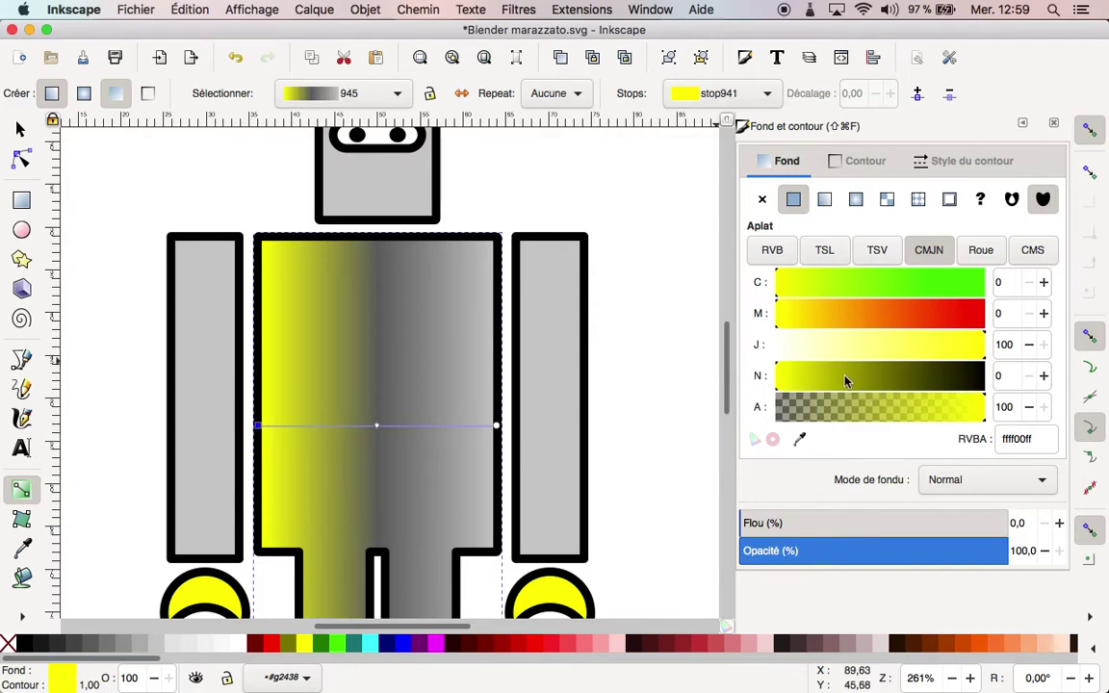
{"action": "left_click_drag", "start_coordinate": [983, 366], "coordinate": [672, 371]}
{"action": "left_click", "coordinate": [1006, 375]}
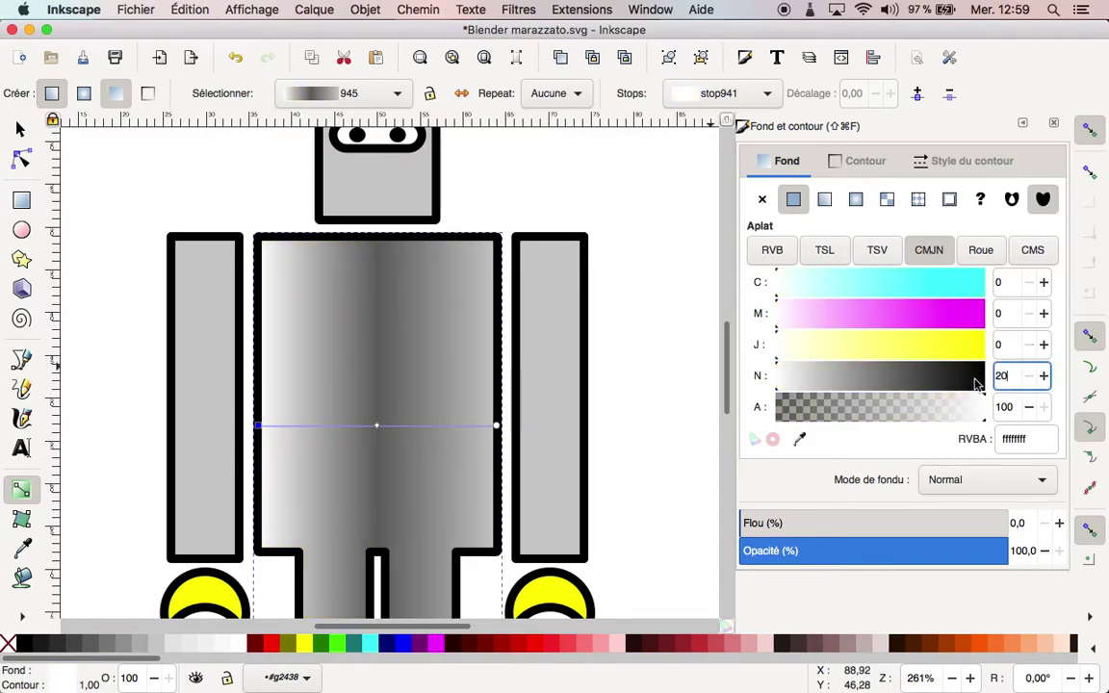
{"action": "key", "text": "Return"}
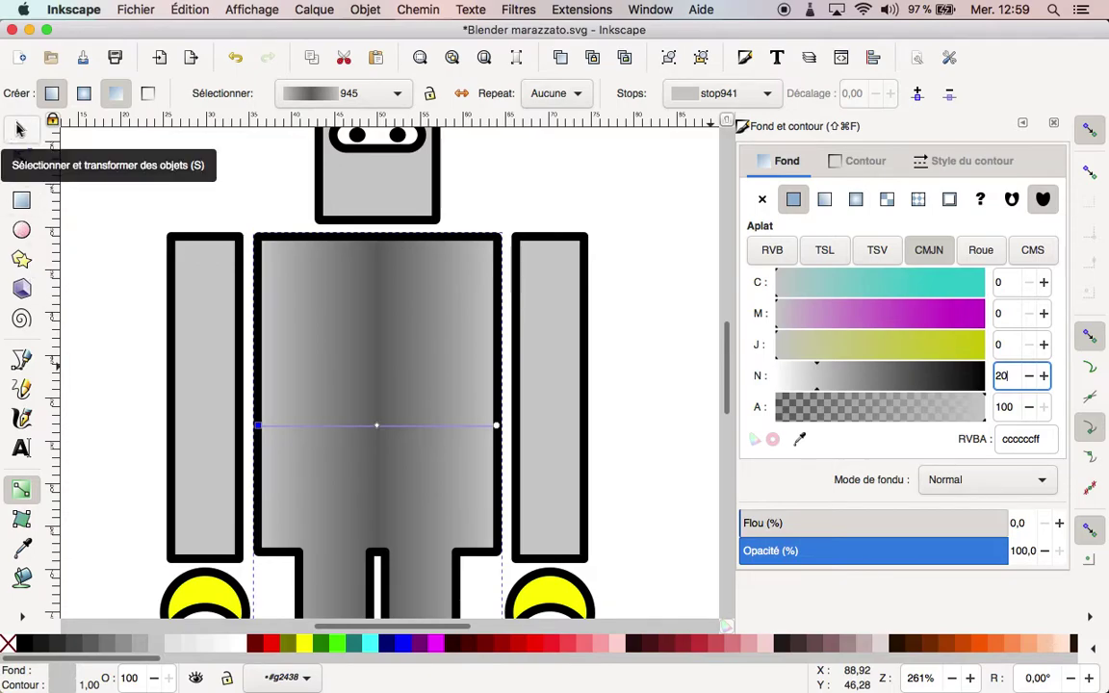
Step: Close the fill settings and return to the selection tool with the whole robot in view
{"action": "left_click", "coordinate": [1054, 123]}
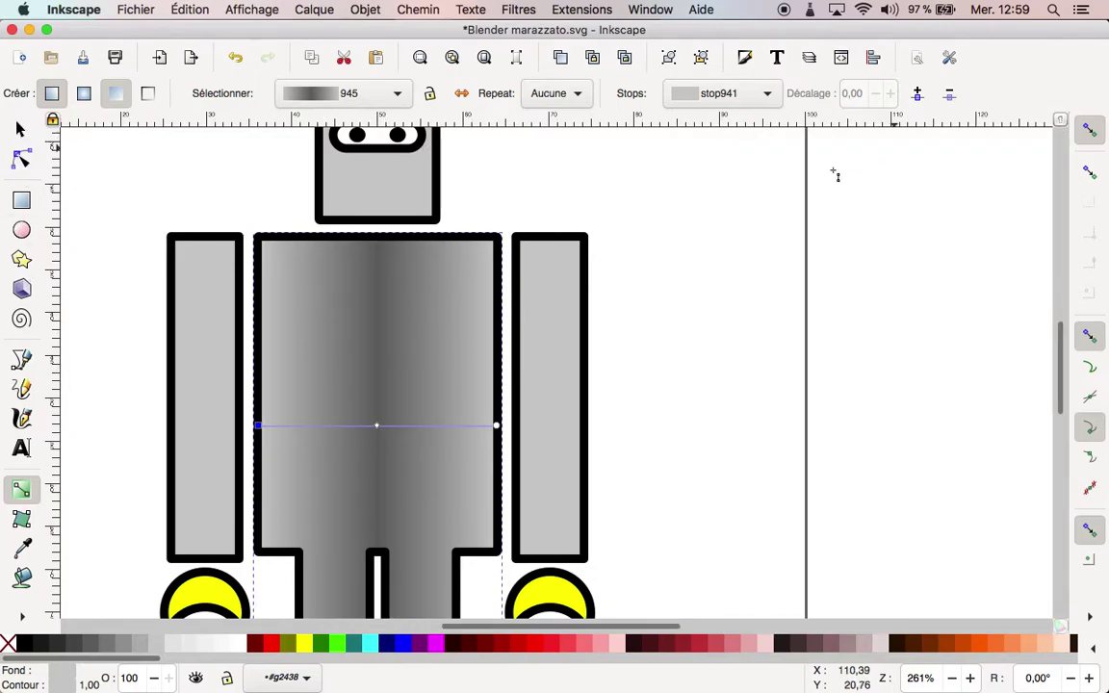
{"action": "key", "text": "minus"}
{"action": "key", "text": "minus"}
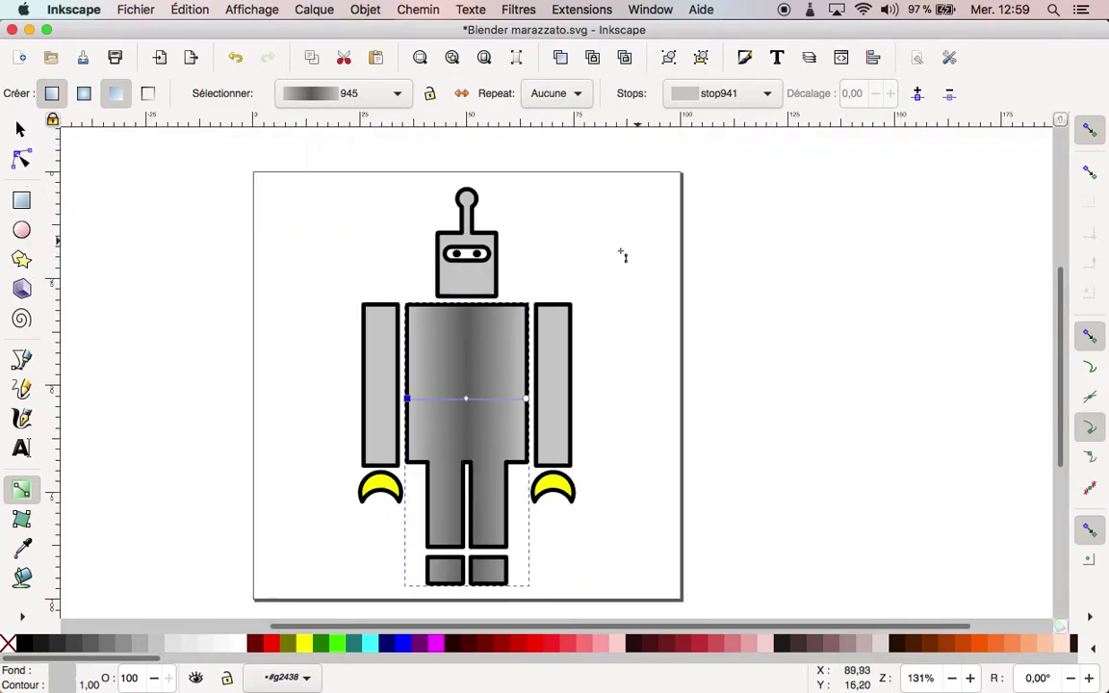
{"action": "left_click", "coordinate": [19, 128]}
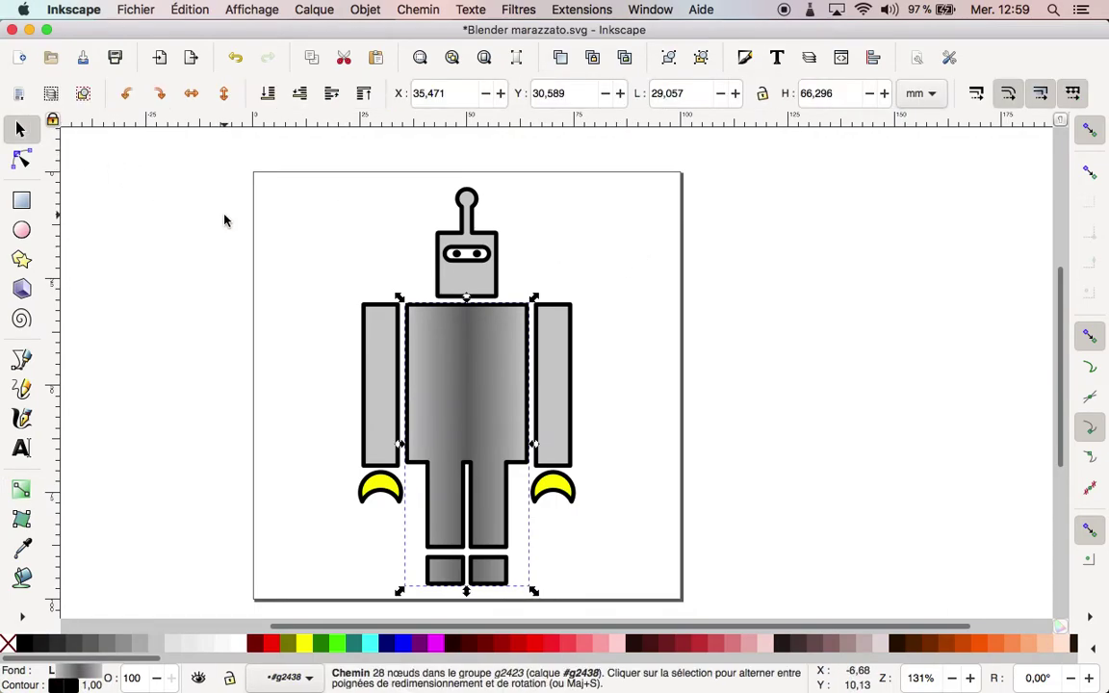
Step: Select the robot's head with its antenna and activate the Gradient tool on it
{"action": "left_click", "coordinate": [222, 218]}
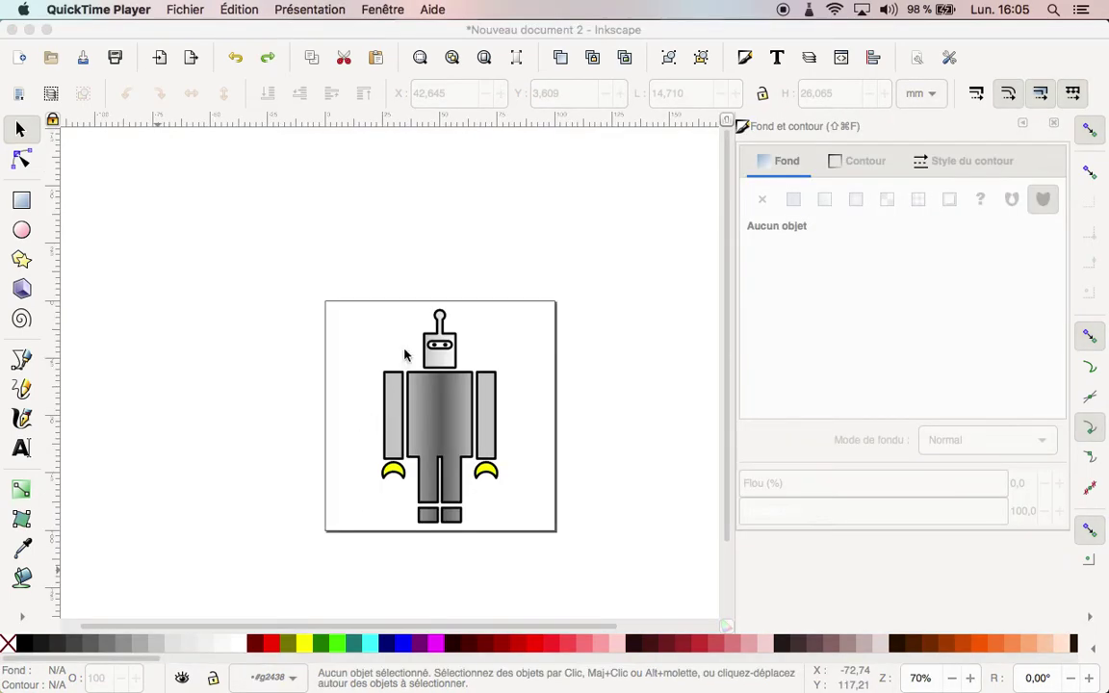
{"action": "left_click", "coordinate": [399, 374]}
{"action": "left_click", "coordinate": [432, 371]}
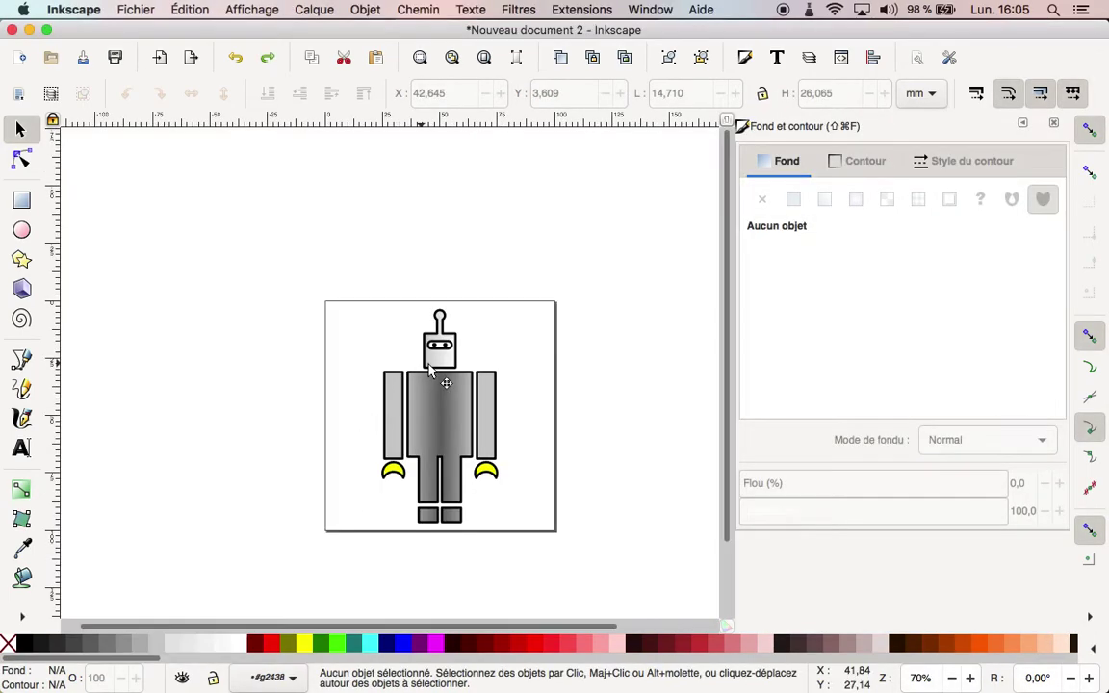
{"action": "left_click", "coordinate": [390, 355]}
{"action": "left_click", "coordinate": [436, 361]}
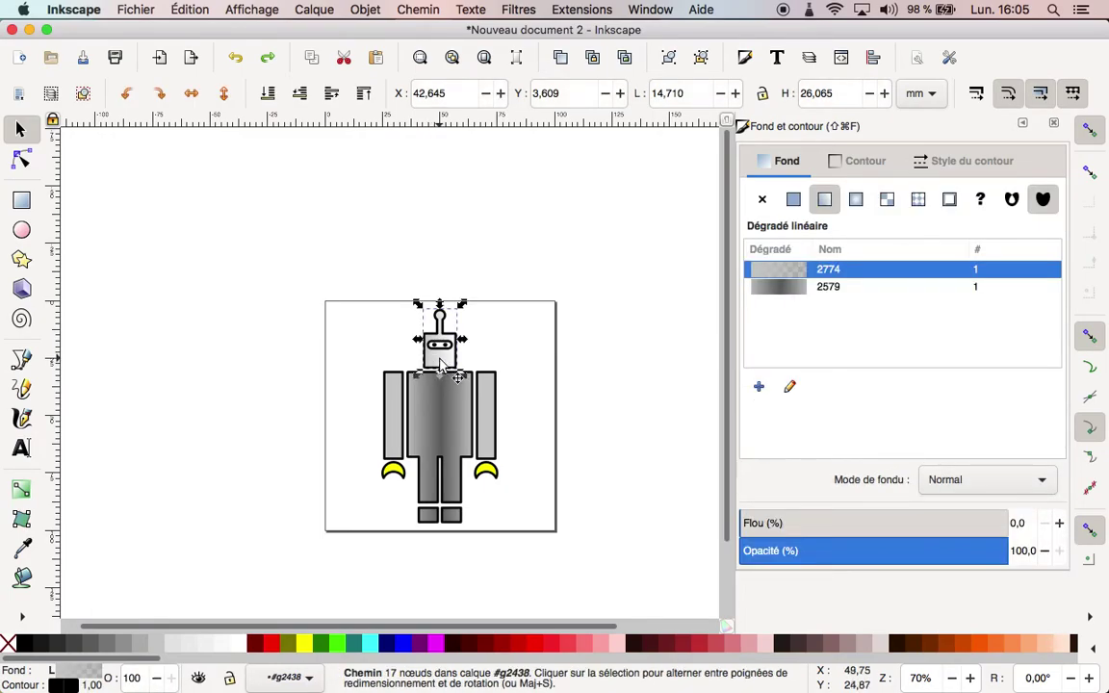
{"action": "left_click", "coordinate": [22, 490]}
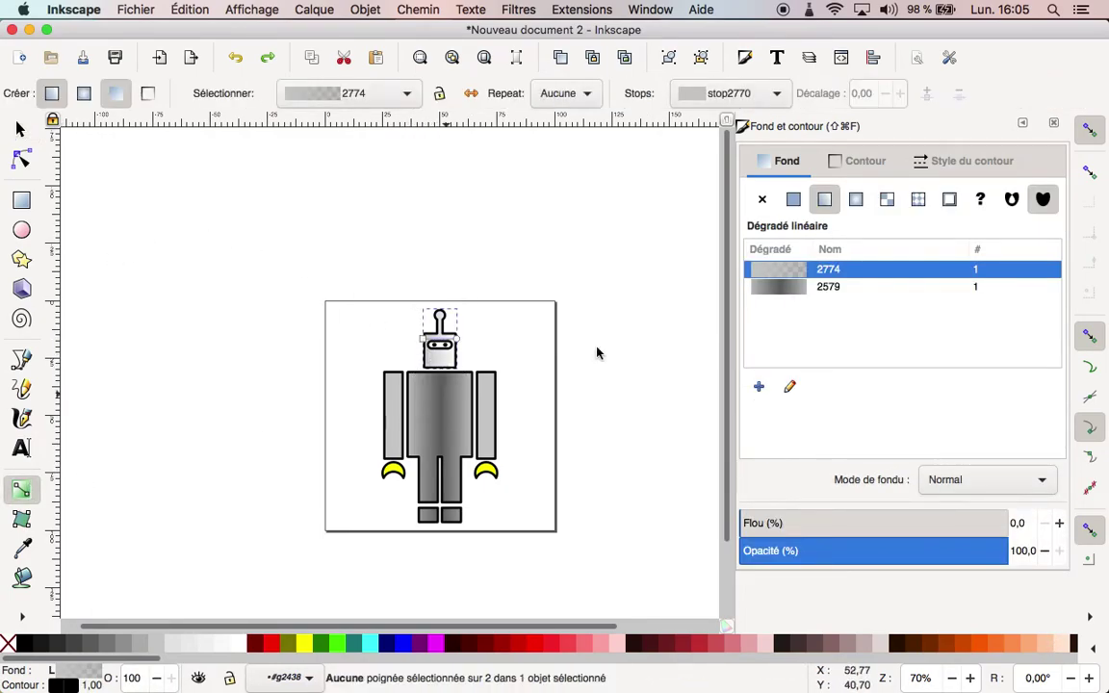
Step: Try a flat magenta fill on the head and convert it into a linear gradient
{"action": "left_click", "coordinate": [795, 202]}
{"action": "left_click", "coordinate": [816, 200]}
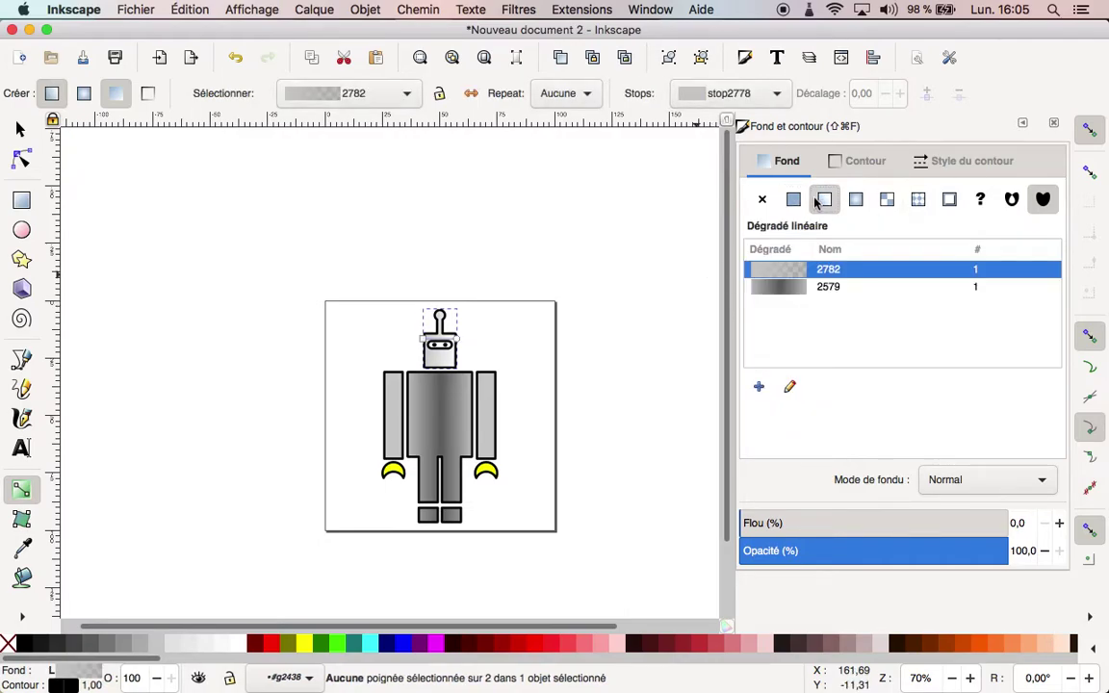
{"action": "left_click", "coordinate": [794, 201]}
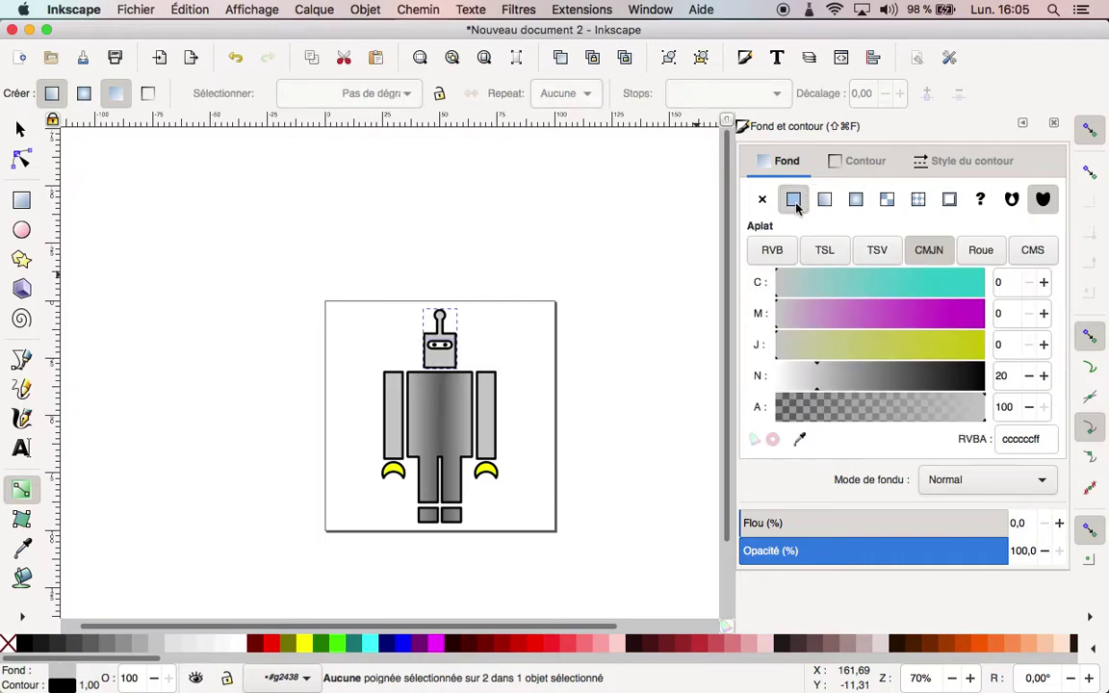
{"action": "left_click", "coordinate": [963, 319]}
{"action": "left_click", "coordinate": [826, 202]}
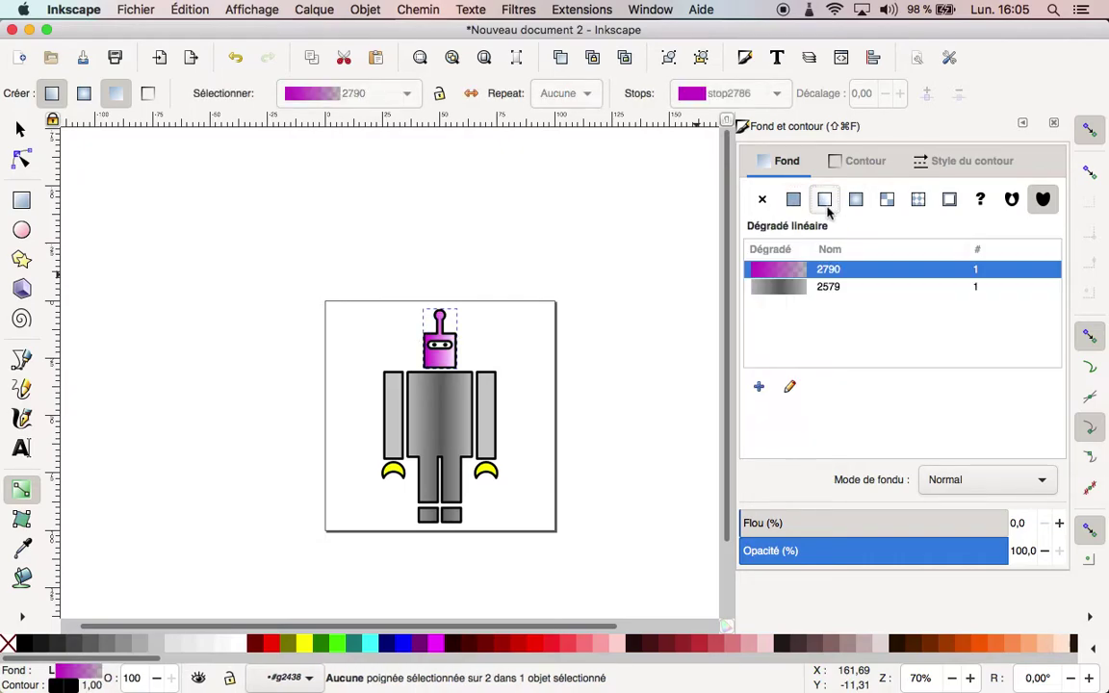
Step: Apply the body's existing grey linear gradient to the head and deselect it
{"action": "left_click", "coordinate": [783, 287]}
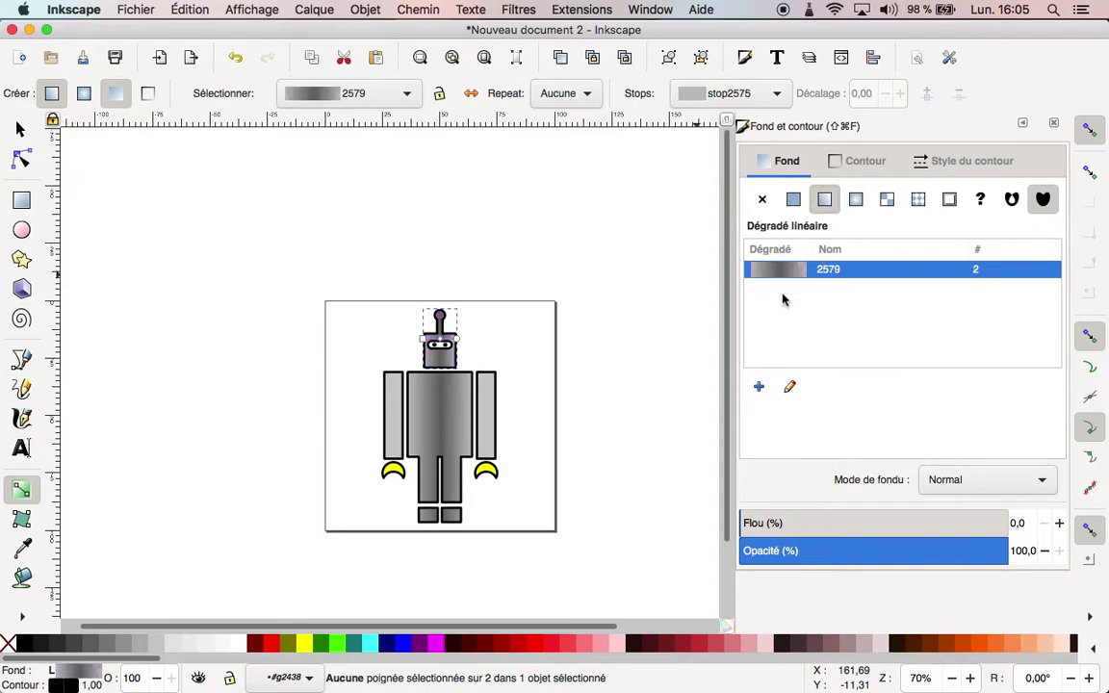
{"action": "left_click", "coordinate": [604, 408]}
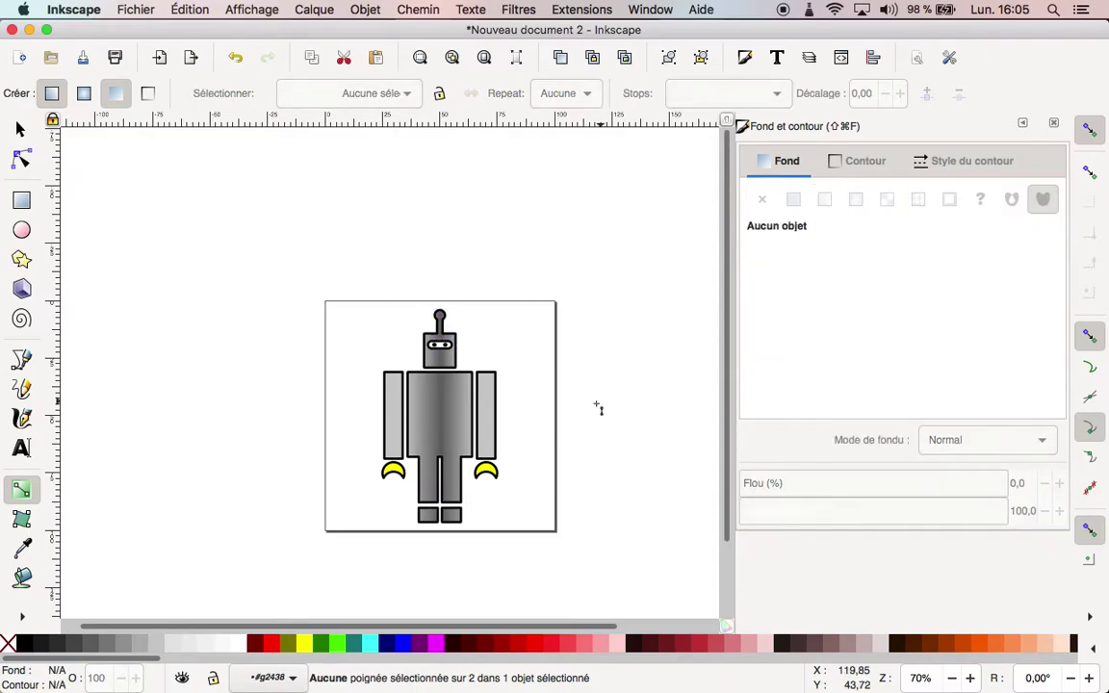
Step: Enter the arms group, try an olive fill on one arm together with its hand, and undo that fill
{"action": "left_click", "coordinate": [487, 427]}
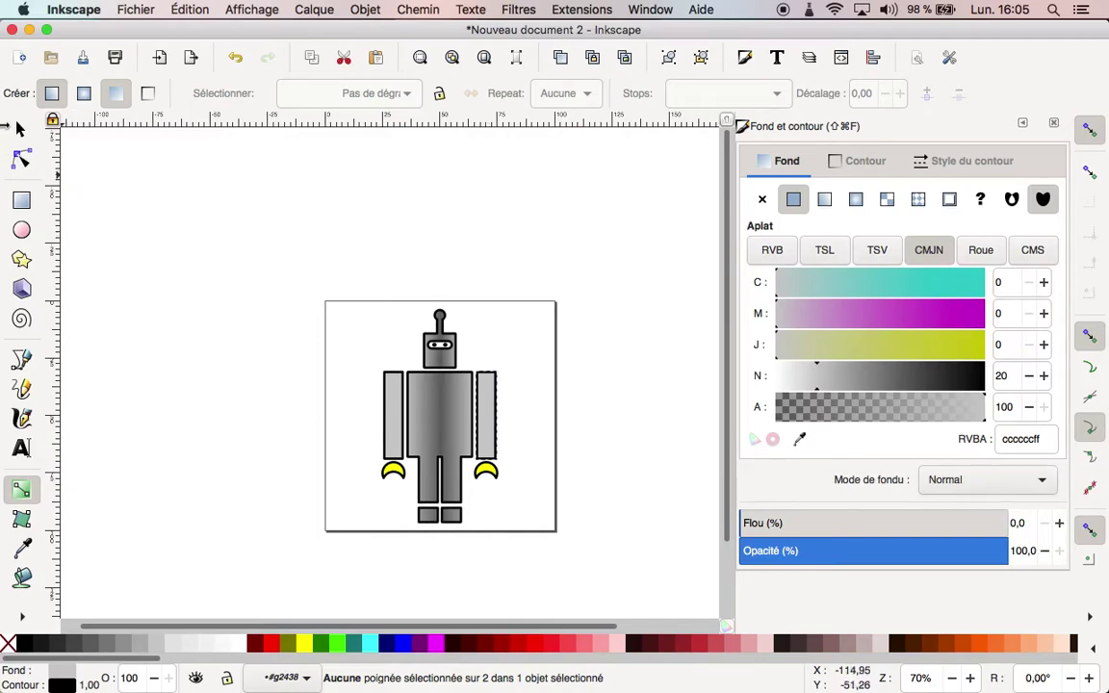
{"action": "left_click", "coordinate": [20, 128]}
{"action": "left_click", "coordinate": [308, 205]}
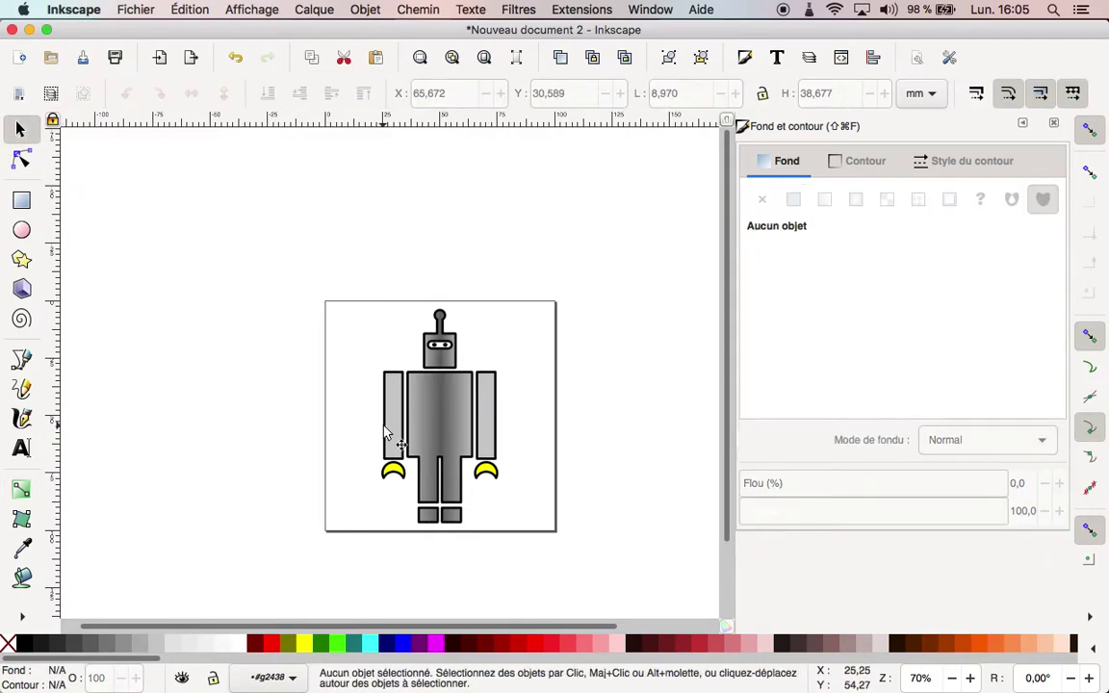
{"action": "left_click", "coordinate": [395, 414]}
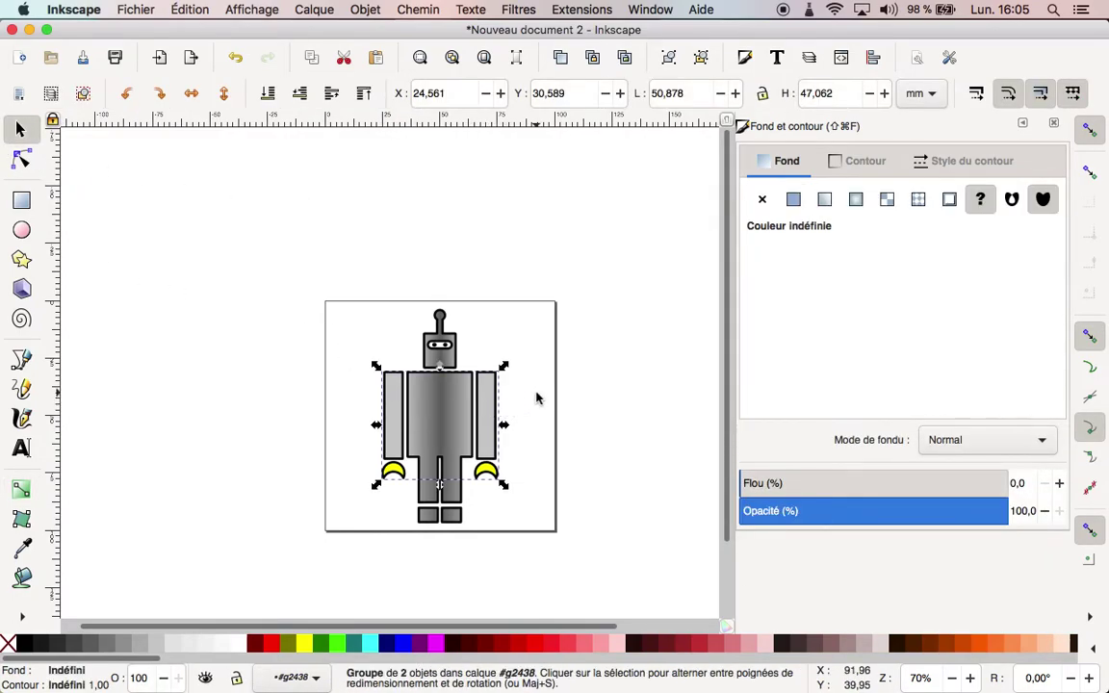
{"action": "left_click", "coordinate": [538, 392]}
{"action": "double_click", "coordinate": [393, 410]}
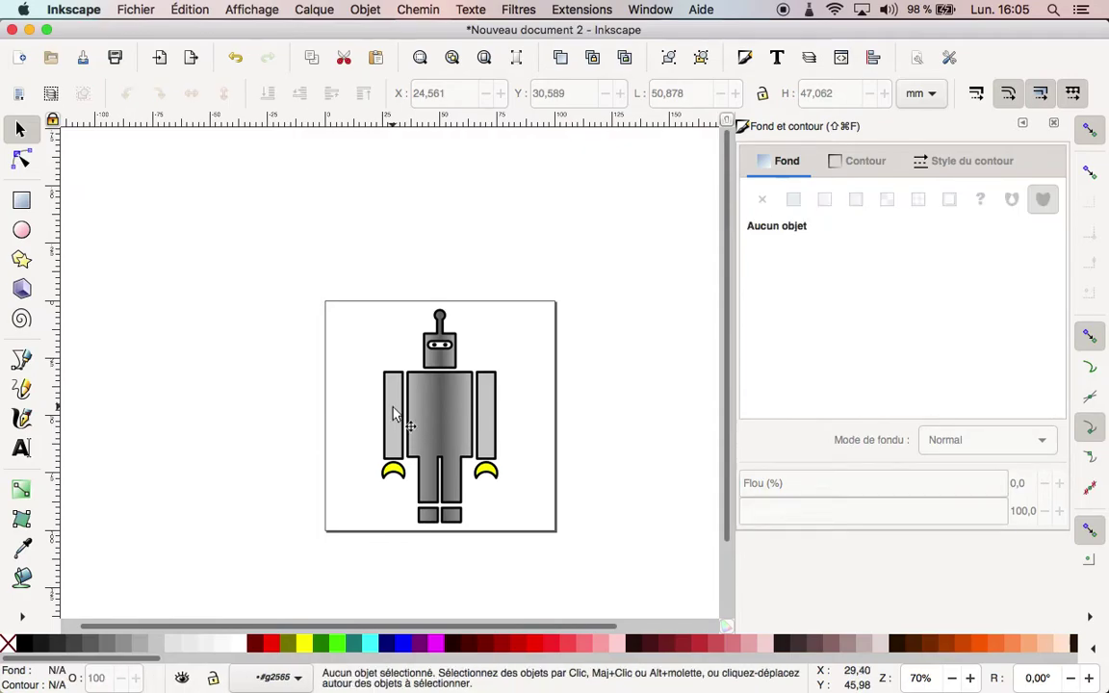
{"action": "left_click", "coordinate": [393, 415]}
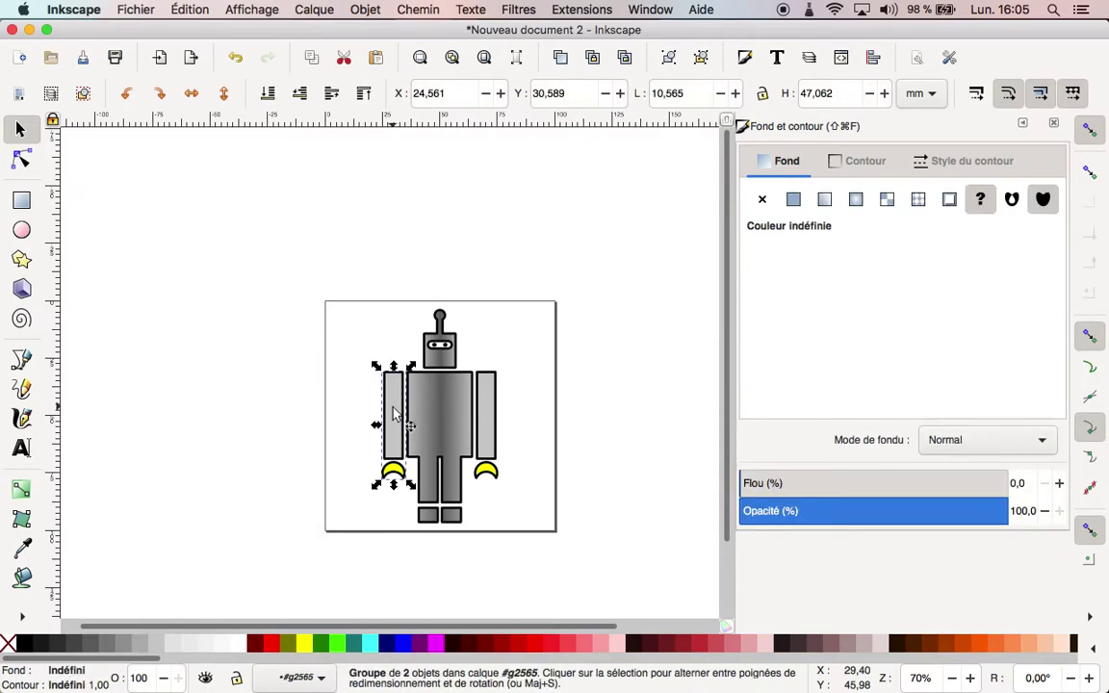
{"action": "left_click", "coordinate": [287, 643]}
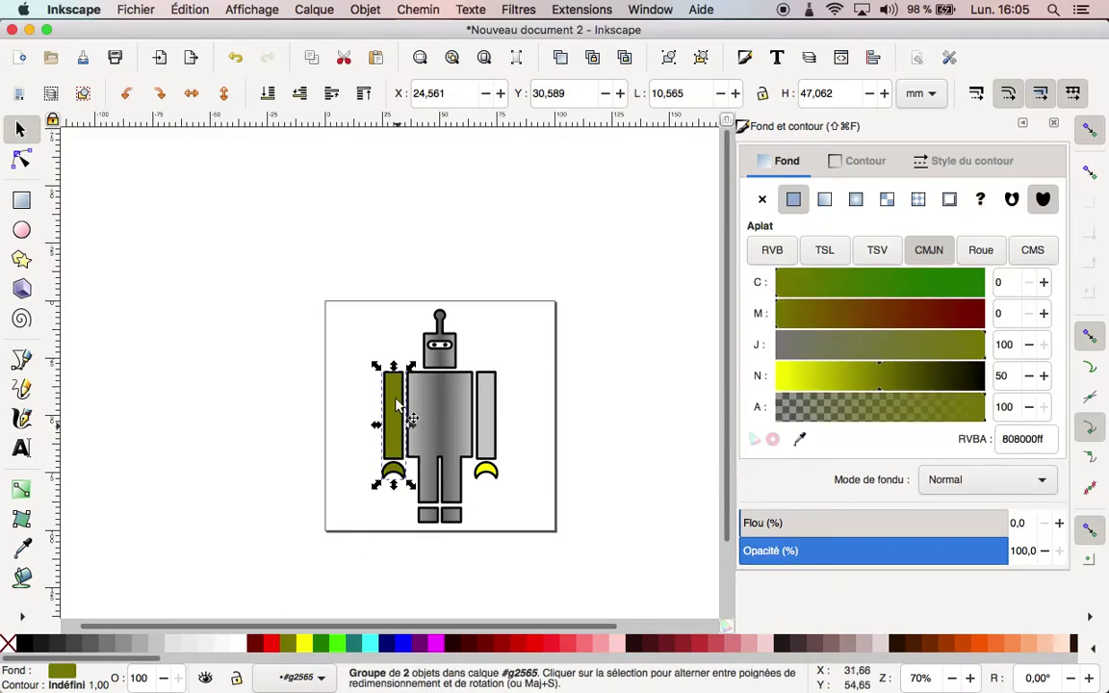
{"action": "key", "text": "super+z"}
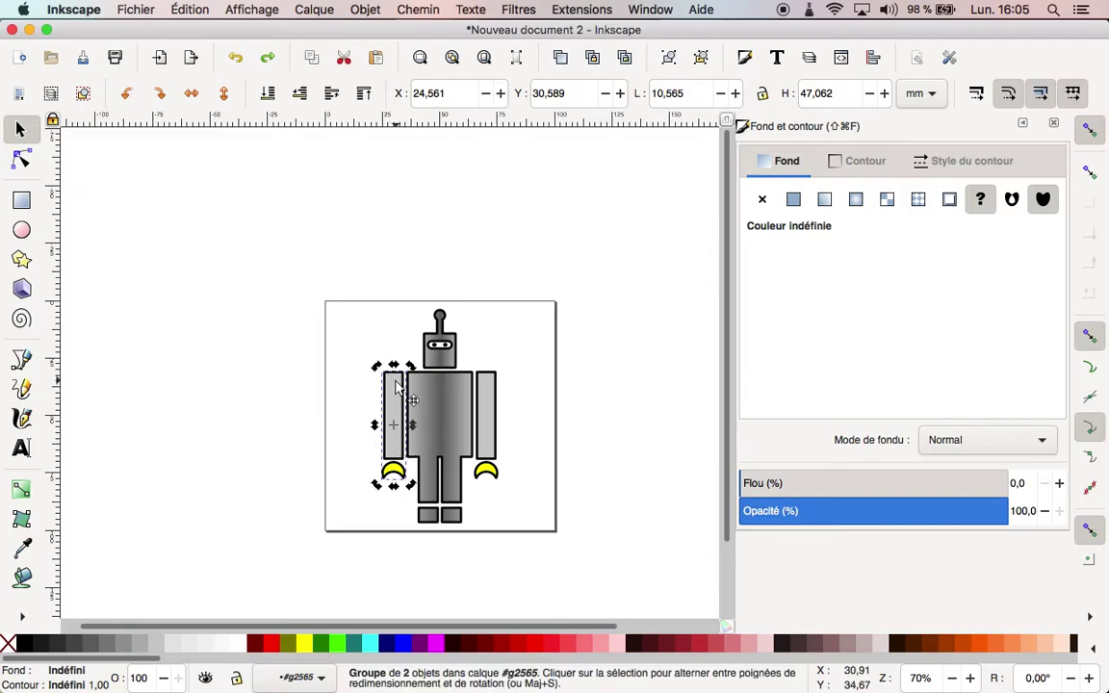
Step: Select the same arm's rectangle on its own inside the nested group, without the hand, and clear the selection
{"action": "key", "text": "Escape"}
{"action": "left_click", "coordinate": [387, 390], "text": "ctrl"}
{"action": "key", "text": "r"}
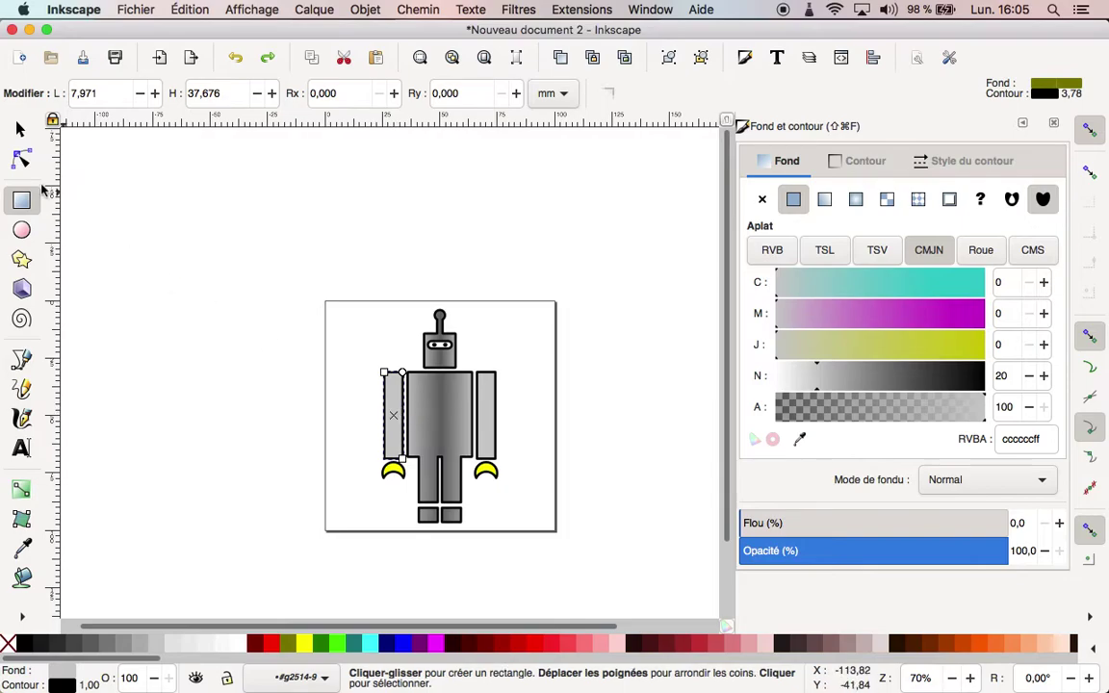
{"action": "left_click", "coordinate": [22, 126]}
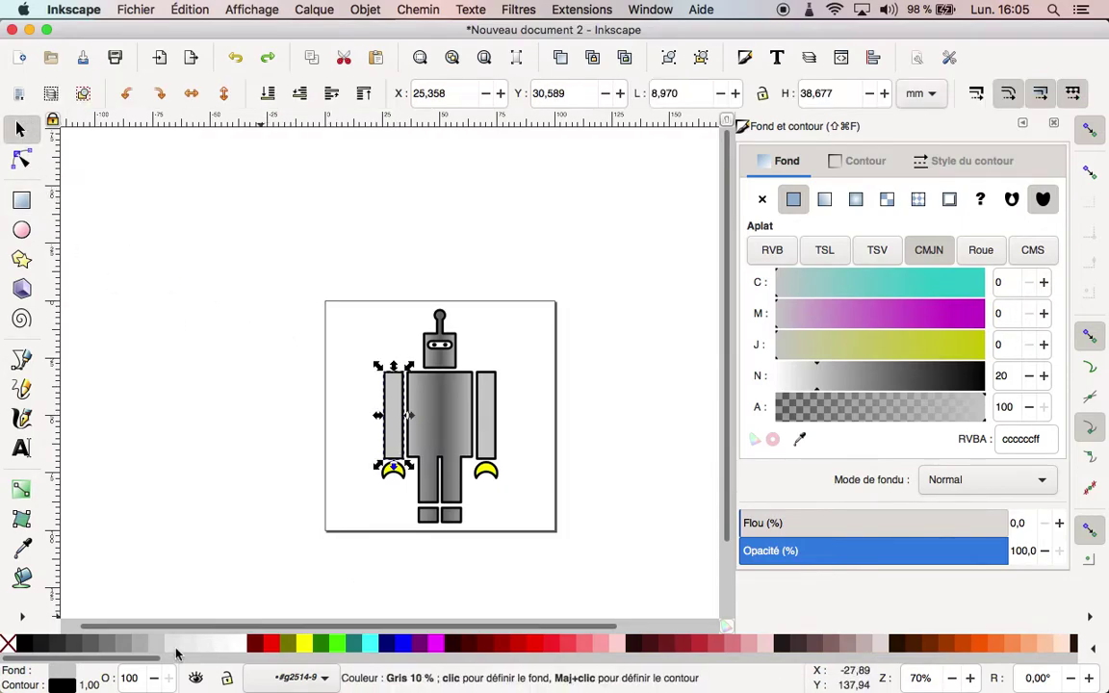
{"action": "left_click", "coordinate": [351, 571]}
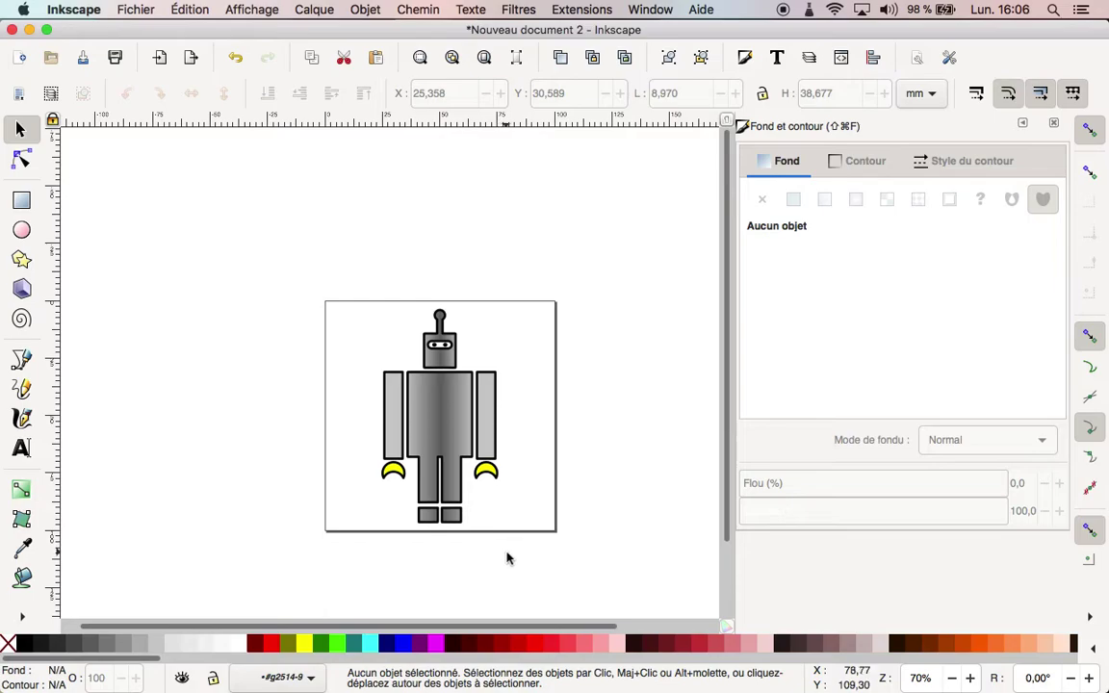
Step: Enlarge the view of the robot's head to 212% and close the fill and stroke settings
{"action": "key", "text": "super+Tab"}
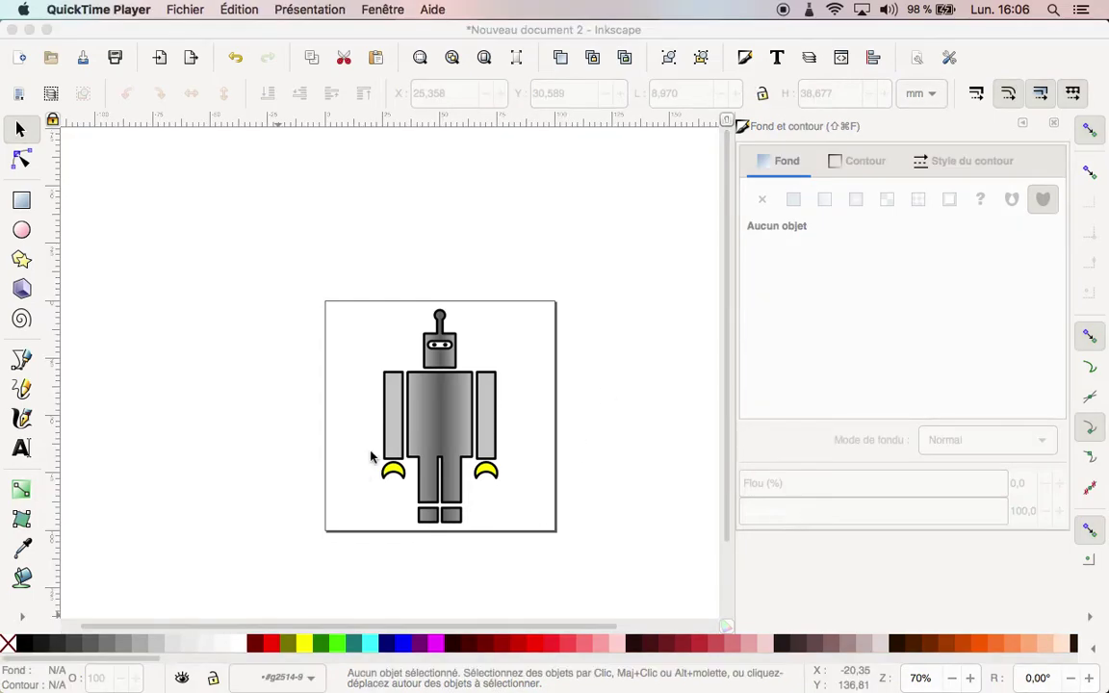
{"action": "left_click", "coordinate": [972, 679]}
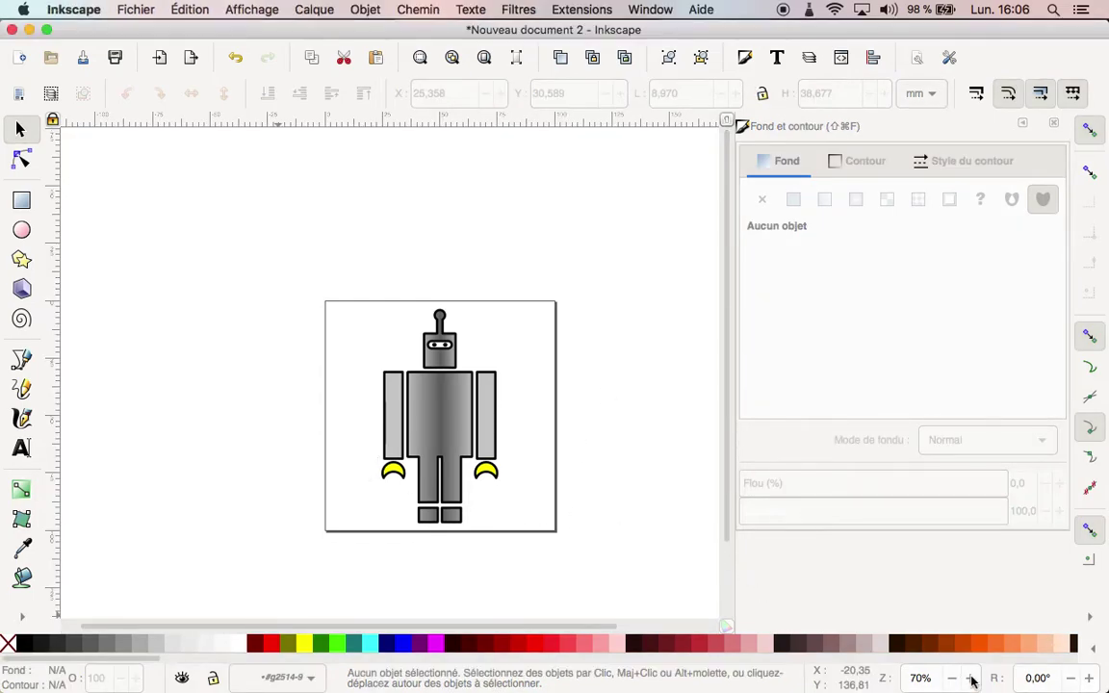
{"action": "left_click", "coordinate": [972, 678]}
{"action": "left_click", "coordinate": [972, 679]}
{"action": "left_click", "coordinate": [971, 679]}
{"action": "left_click", "coordinate": [972, 679]}
{"action": "left_click", "coordinate": [972, 679]}
{"action": "left_click", "coordinate": [972, 679]}
{"action": "left_click", "coordinate": [972, 679]}
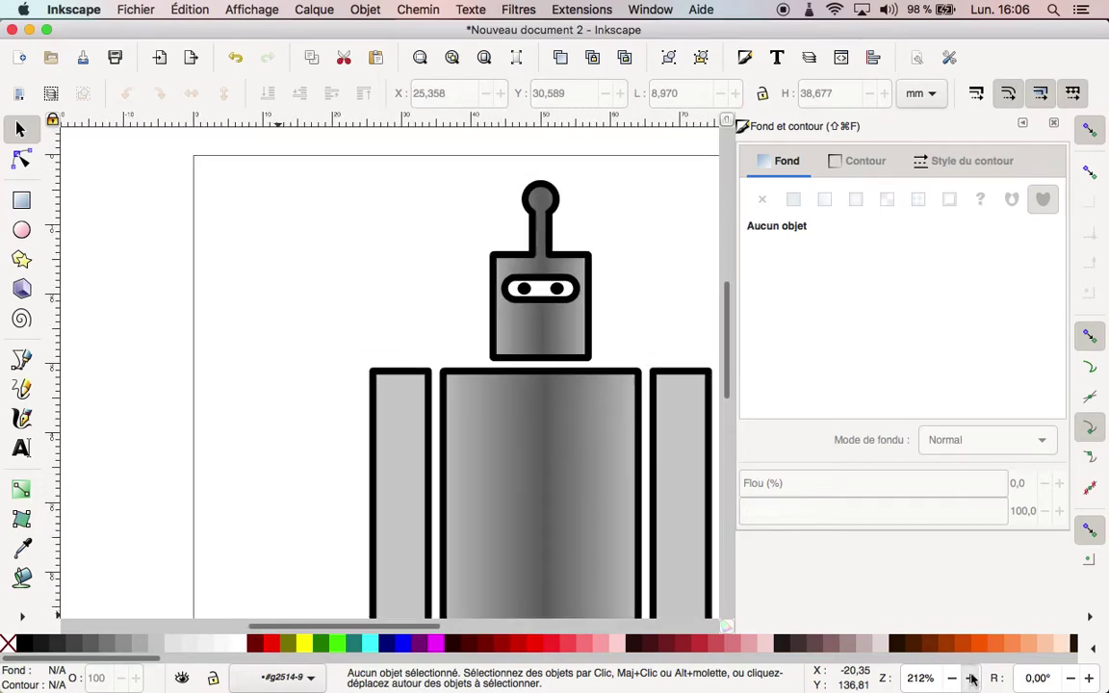
{"action": "left_click", "coordinate": [1054, 124]}
{"action": "scroll", "coordinate": [520, 626], "scroll_direction": "right", "scroll_amount": 5}
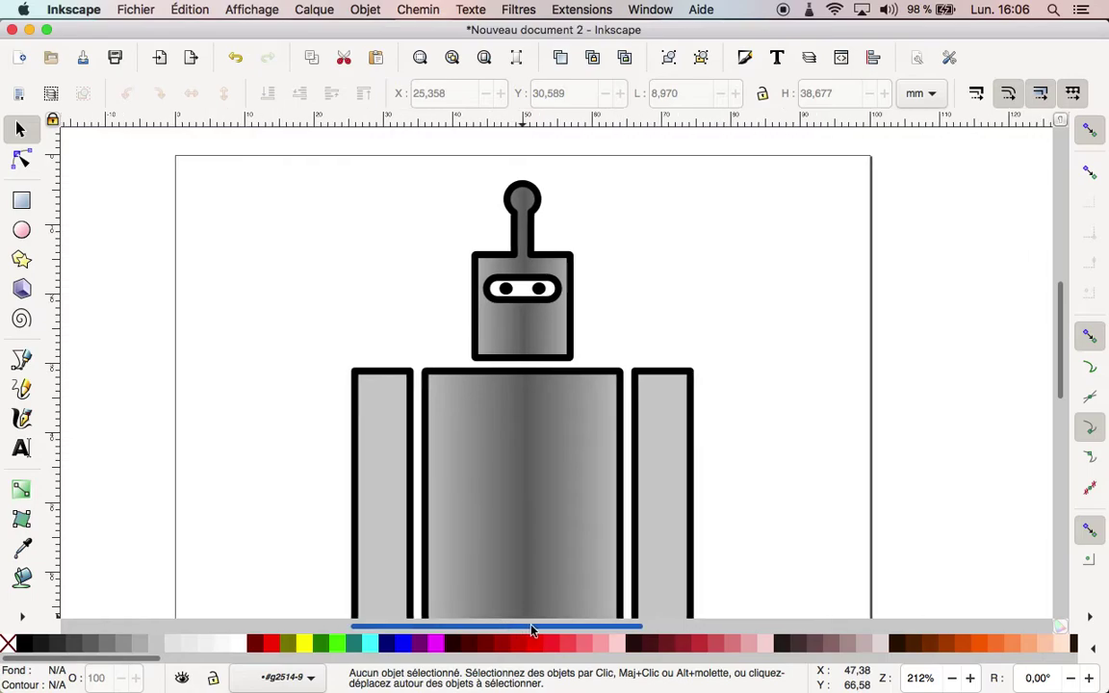
Step: Add the text "LUDO" in the empty area beside the robot's head
{"action": "left_click", "coordinate": [20, 443]}
{"action": "left_click", "coordinate": [487, 254]}
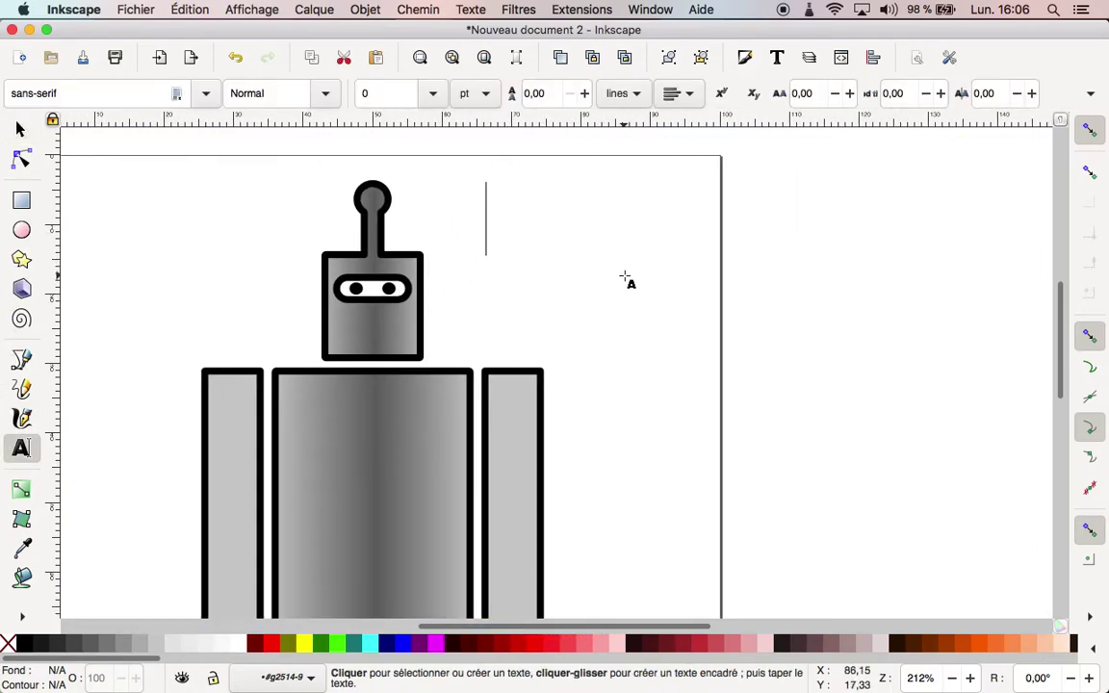
{"action": "type", "text": "LDUO"}
{"action": "key", "text": "BackSpace"}
{"action": "key", "text": "BackSpace"}
{"action": "key", "text": "BackSpace"}
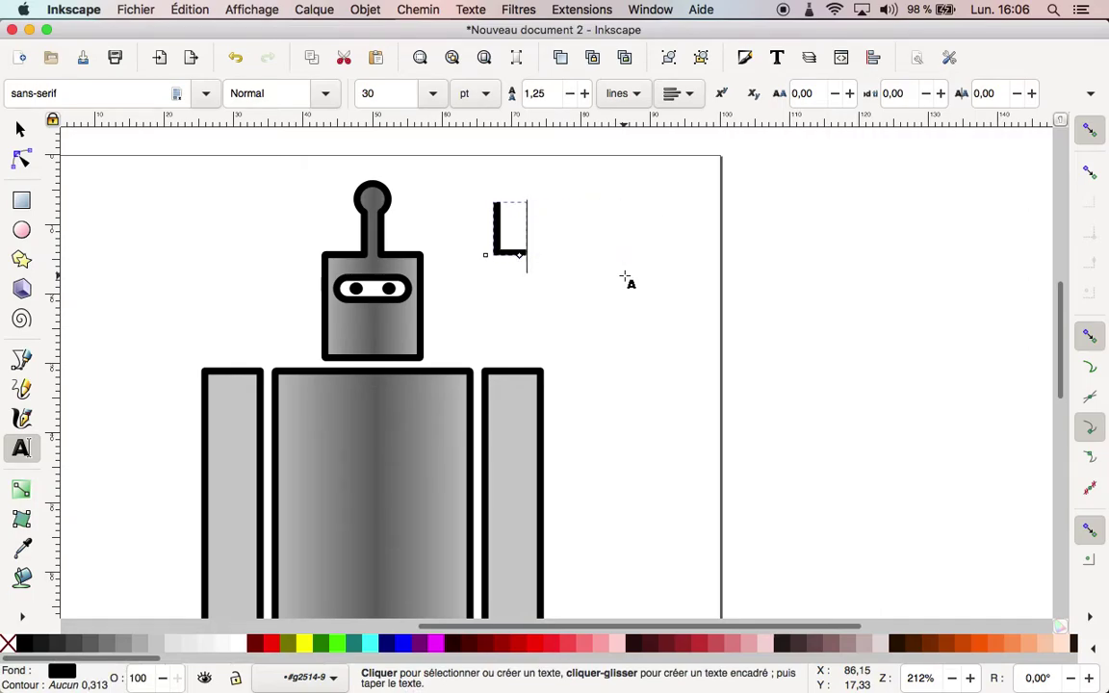
{"action": "type", "text": "UDO"}
Step: Set the font of the whole LUDO text to Arial Black
{"action": "key", "text": "ctrl+a"}
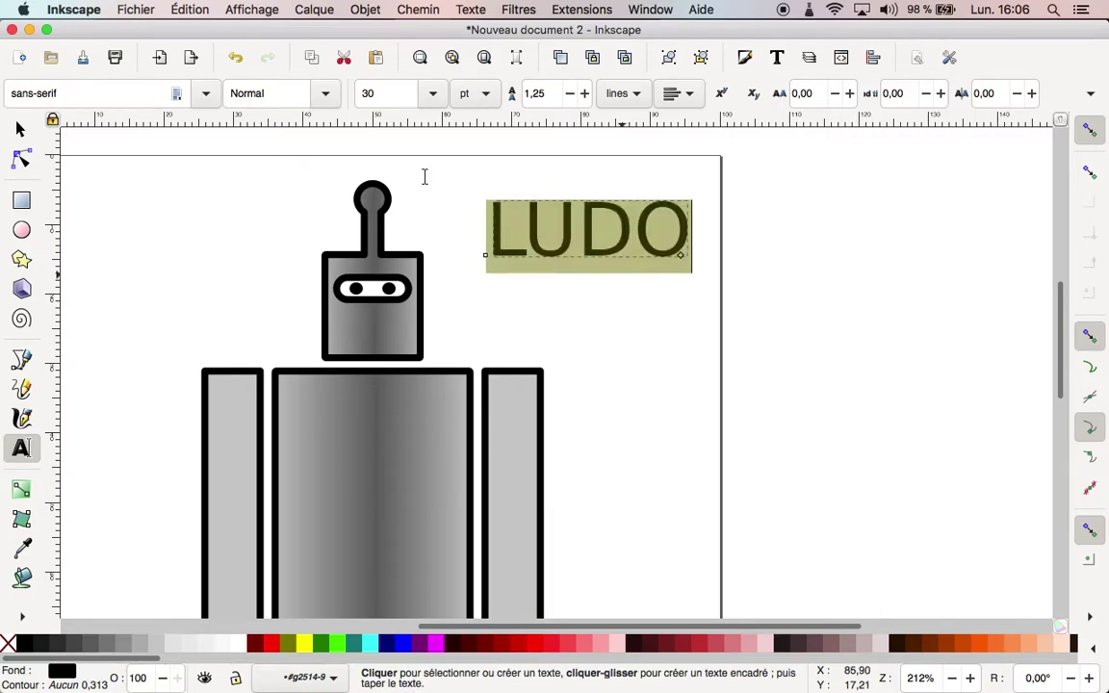
{"action": "left_click_drag", "start_coordinate": [87, 94], "coordinate": [6, 87]}
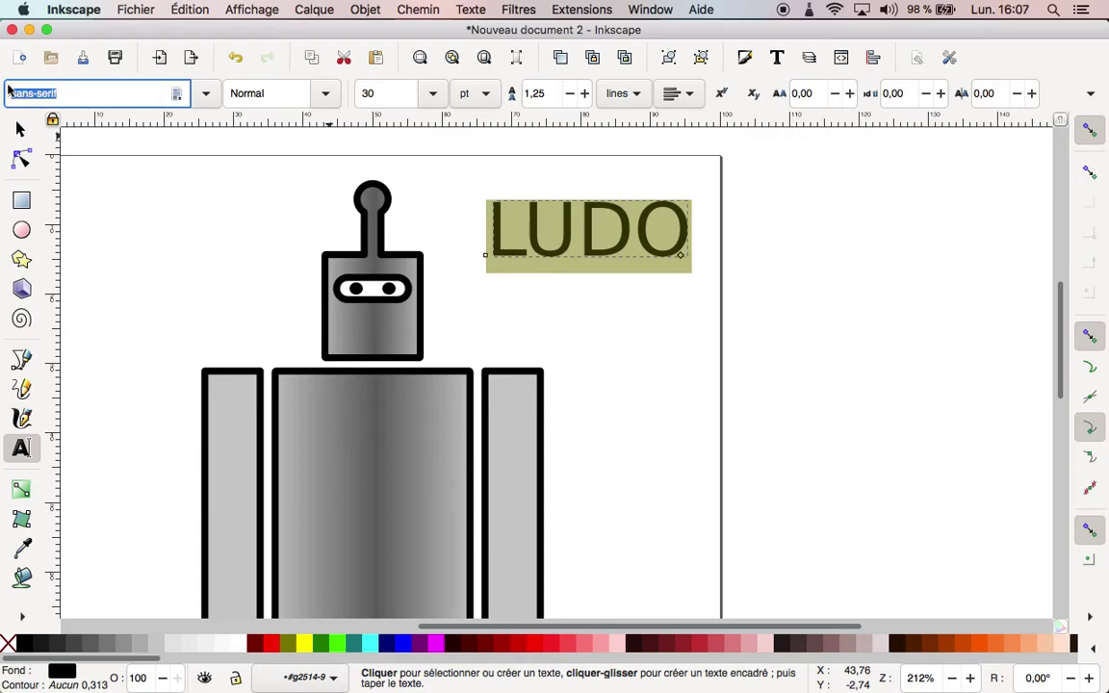
{"action": "type", "text": "Ar"}
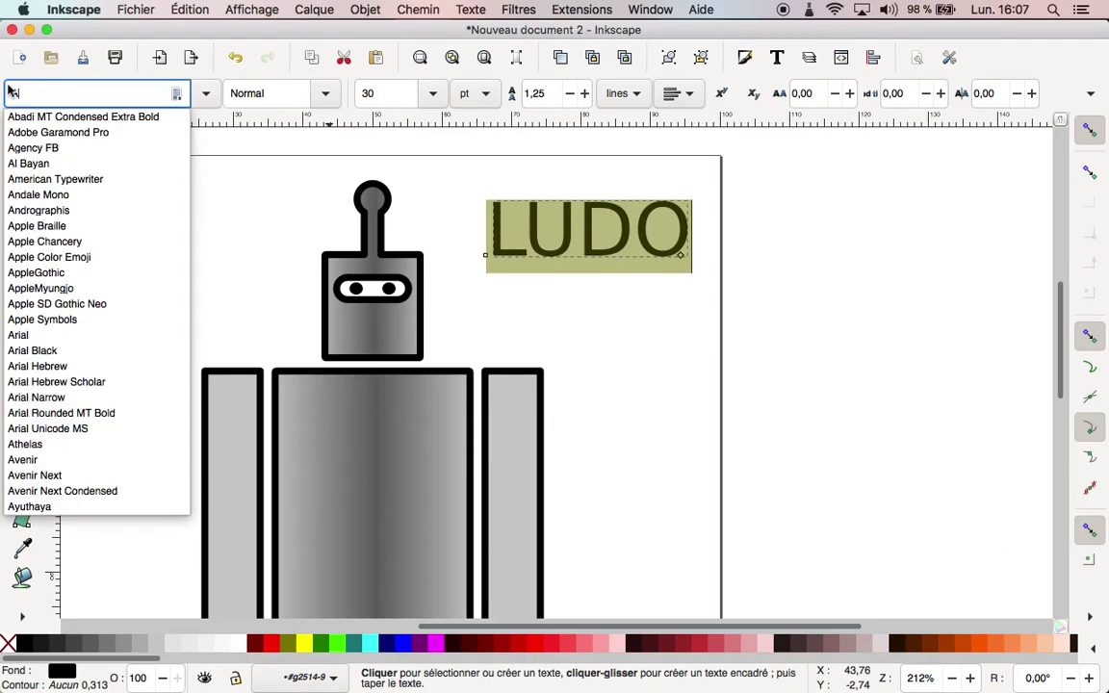
{"action": "key", "text": "Down"}
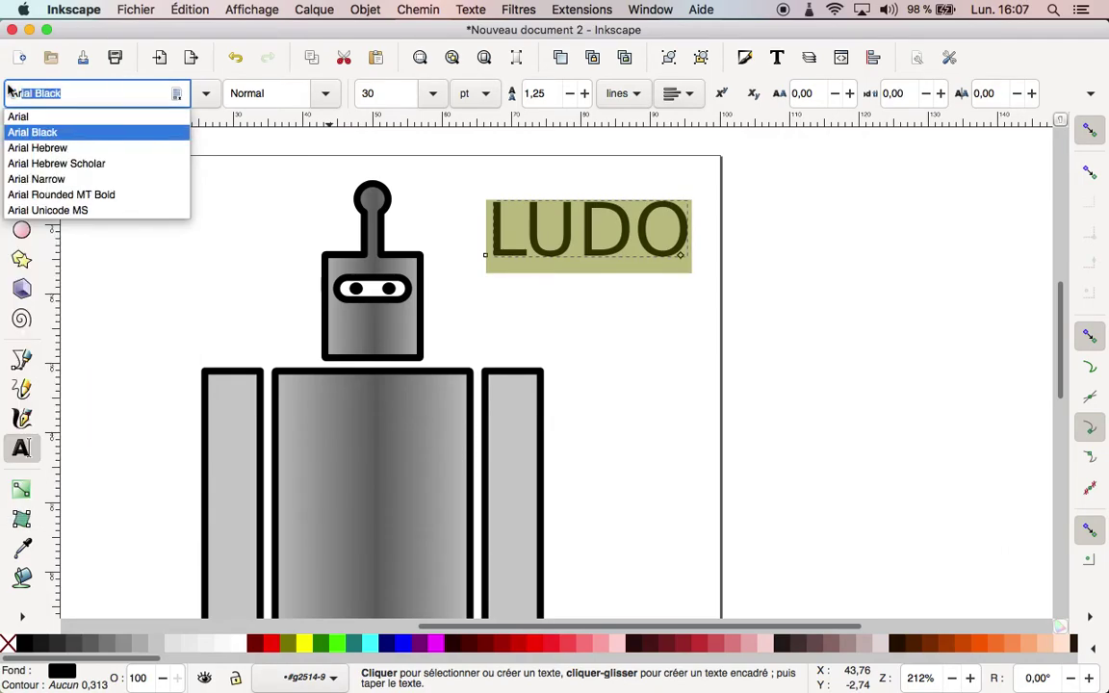
{"action": "key", "text": "Return"}
Step: Scale the LUDO text down to about 9.5 by 2.4 mm and place it on the head below the eyes
{"action": "left_click", "coordinate": [19, 129]}
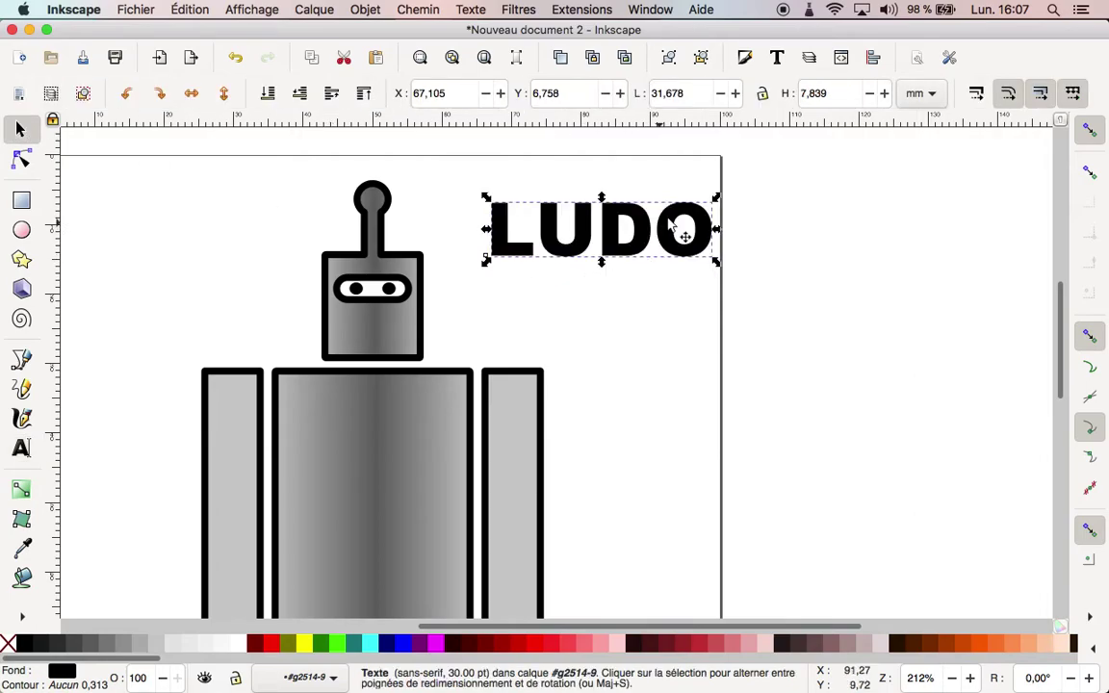
{"action": "left_click_drag", "start_coordinate": [717, 198], "coordinate": [423, 345]}
{"action": "left_click", "coordinate": [529, 330]}
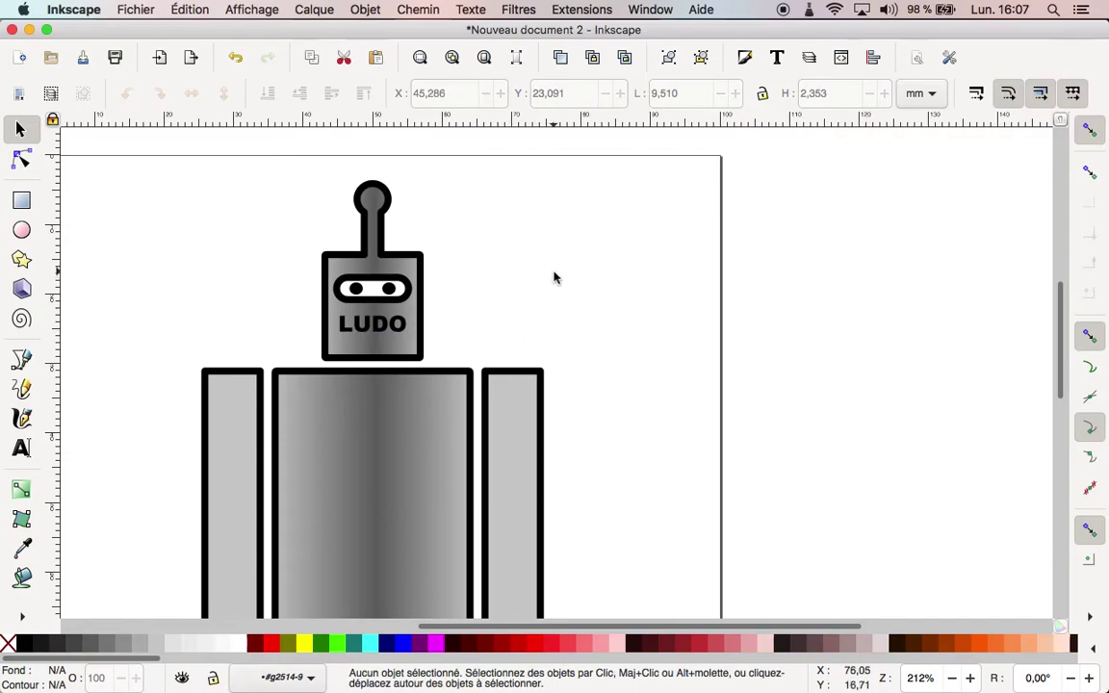
Step: Draw a square about 5 mm wide beside the robot's arm and select it as an object
{"action": "scroll", "coordinate": [553, 277], "scroll_direction": "down", "scroll_amount": 2}
{"action": "scroll", "coordinate": [471, 376], "scroll_direction": "down", "scroll_amount": 4}
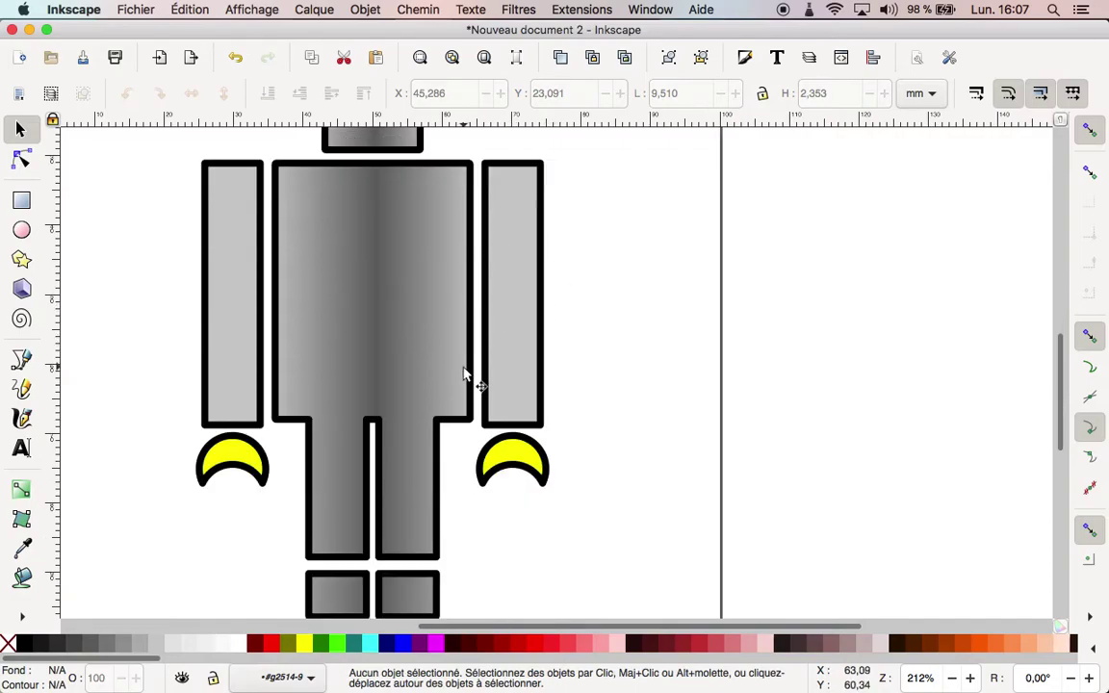
{"action": "left_click", "coordinate": [21, 231]}
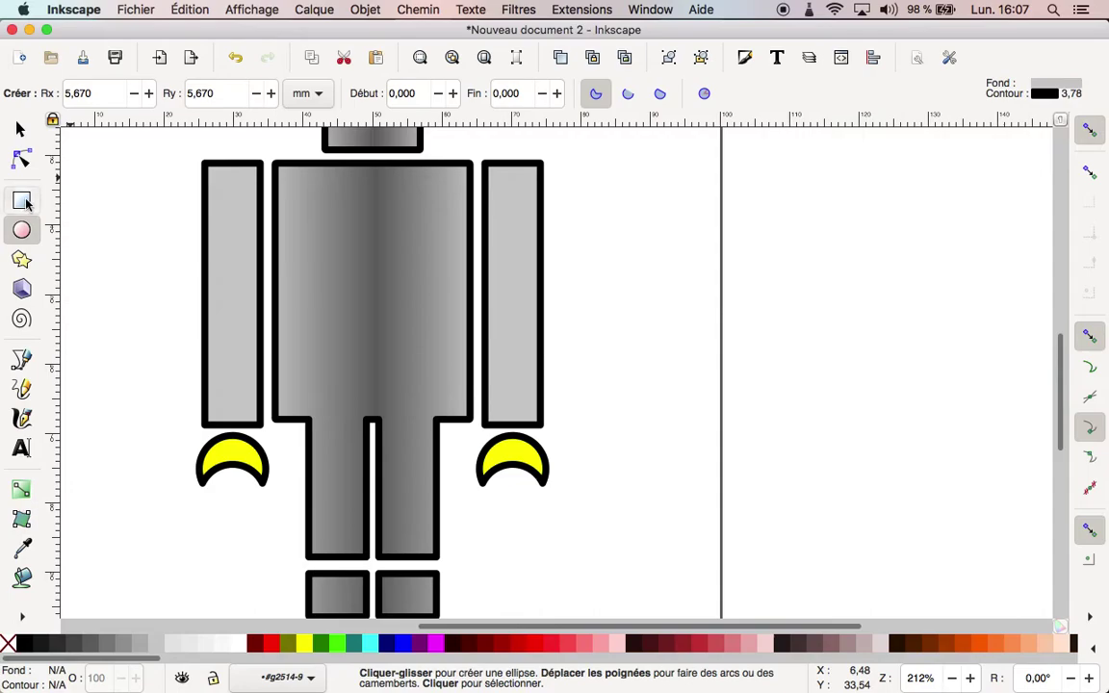
{"action": "left_click", "coordinate": [21, 200]}
{"action": "mouse_move", "coordinate": [572, 250]}
{"action": "left_mouse_down"}
{"action": "mouse_move", "coordinate": [634, 307]}
{"action": "mouse_move", "coordinate": [611, 291]}
{"action": "mouse_move", "coordinate": [625, 301]}
{"action": "left_mouse_up"}
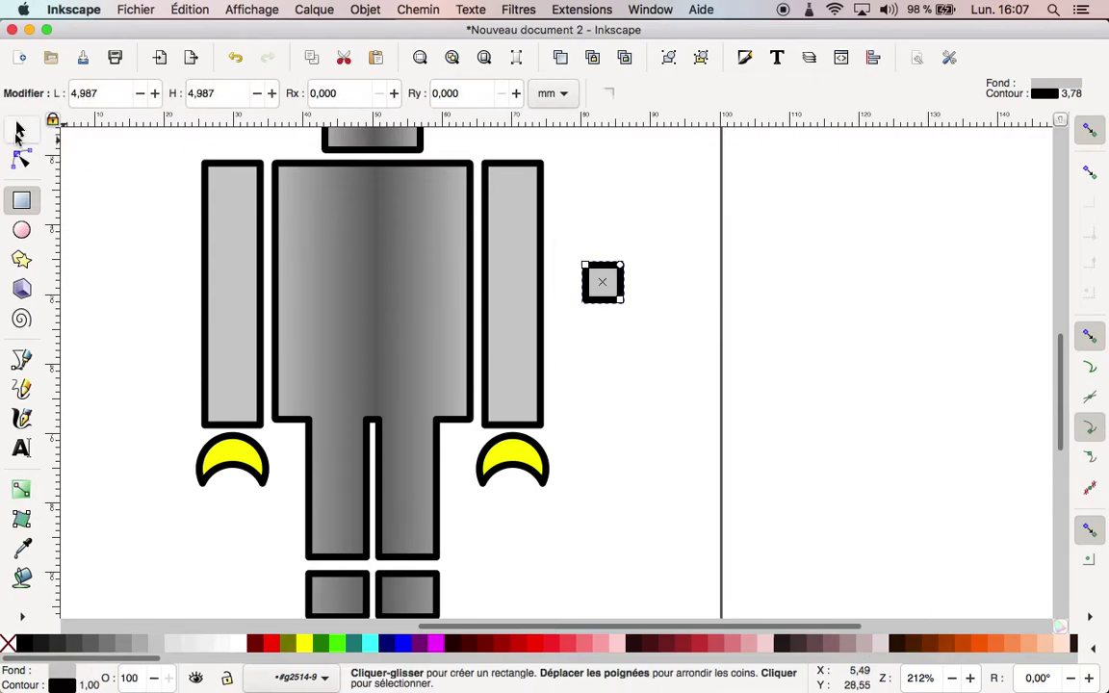
{"action": "left_click", "coordinate": [19, 131]}
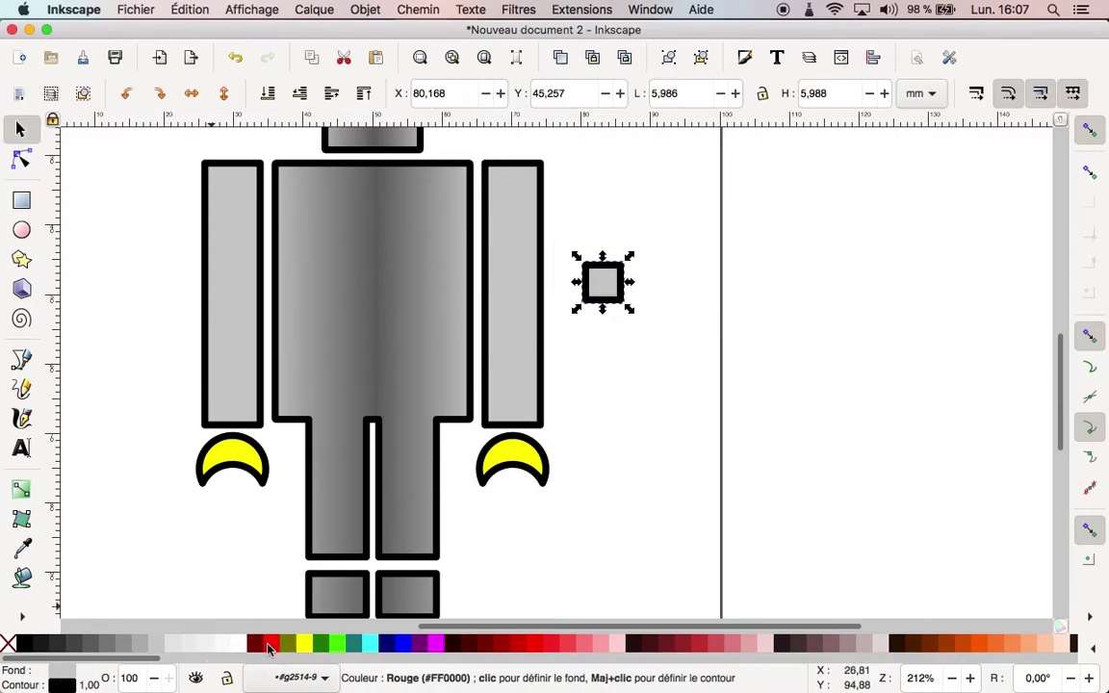
Step: Fill the small square beside the robot's arm with red (#FF0000) and paste a copy of it next to it
{"action": "left_click", "coordinate": [270, 650]}
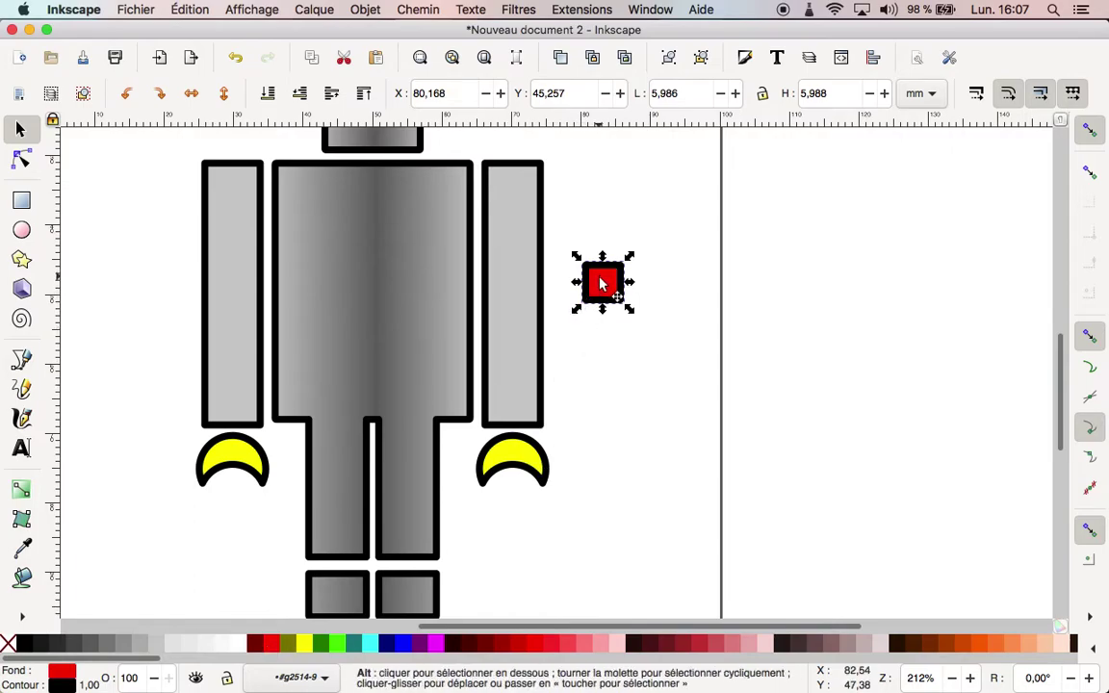
{"action": "key", "text": "super+v"}
{"action": "mouse_move", "coordinate": [654, 309]}
{"action": "left_mouse_down"}
{"action": "mouse_move", "coordinate": [675, 327]}
{"action": "mouse_move", "coordinate": [671, 311]}
{"action": "left_mouse_up"}
{"action": "left_click", "coordinate": [665, 307]}
Step: Round the copied square's corners with a vertical radius of about 1.1 mm, fill it purple, and place it beside the red square
{"action": "key", "text": "r"}
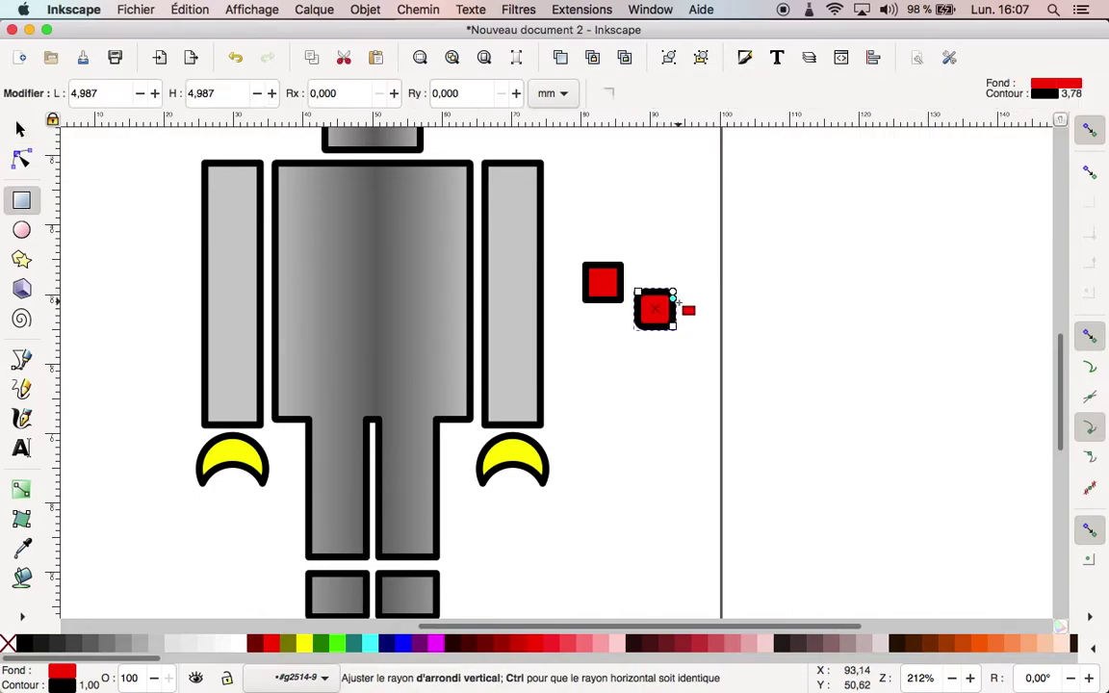
{"action": "left_click_drag", "start_coordinate": [673, 300], "coordinate": [673, 309]}
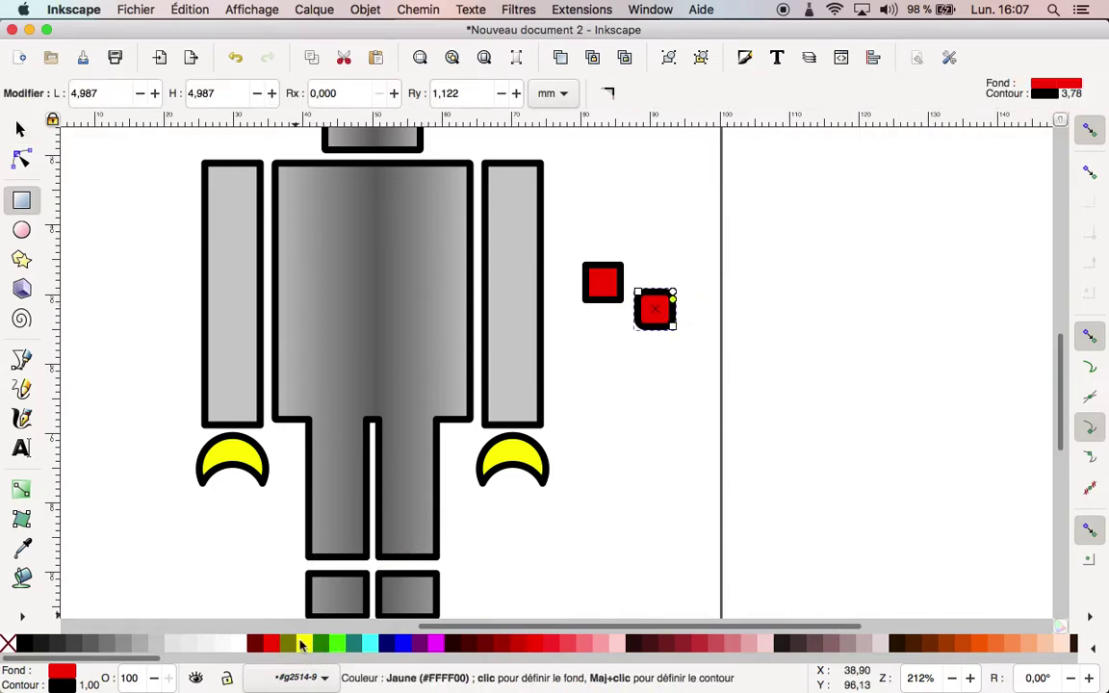
{"action": "left_click_drag", "start_coordinate": [419, 643], "coordinate": [631, 358]}
{"action": "left_click", "coordinate": [23, 129]}
{"action": "left_click_drag", "start_coordinate": [668, 323], "coordinate": [665, 301]}
Step: Duplicate the purple square with corners rounded to about 1.7 mm and a blue (#0000FF) fill, placed next in the row
{"action": "key", "text": "ctrl+c"}
{"action": "key", "text": "ctrl+v"}
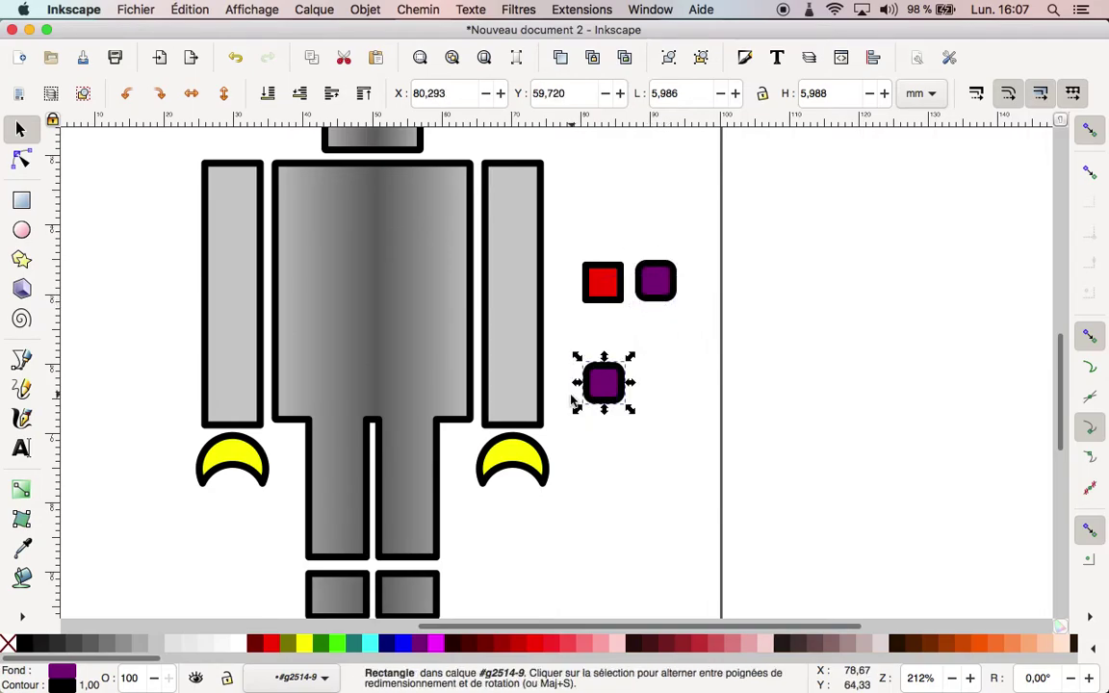
{"action": "key", "text": "r"}
{"action": "left_click_drag", "start_coordinate": [619, 378], "coordinate": [627, 384]}
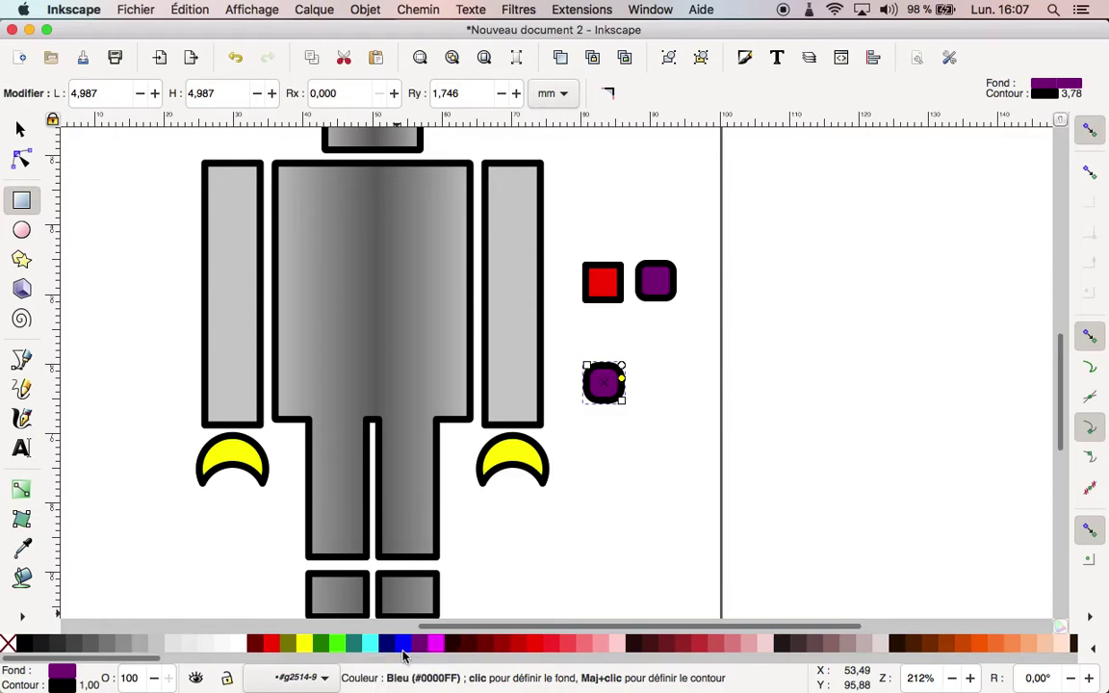
{"action": "left_click", "coordinate": [403, 647]}
{"action": "left_click", "coordinate": [21, 128]}
{"action": "left_click_drag", "start_coordinate": [630, 402], "coordinate": [722, 291]}
Step: Duplicate the blue square, round it into a circle with a radius of about 2.5 mm, and add it cyan (#00FFFF) to the row's end
{"action": "key", "text": "ctrl+v"}
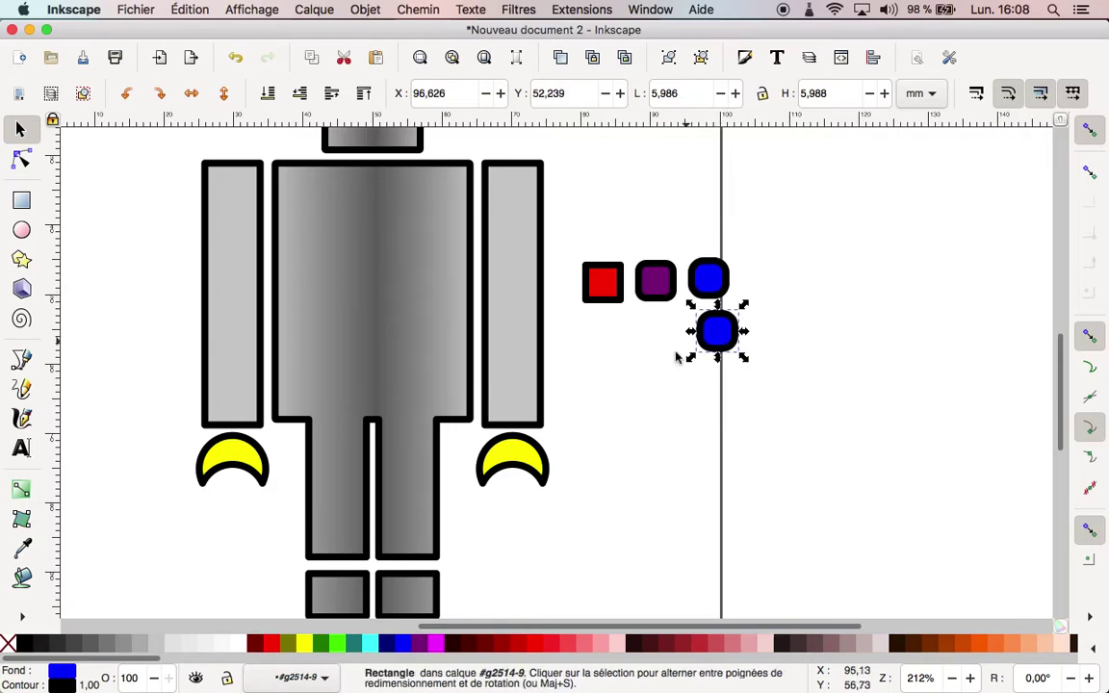
{"action": "left_click", "coordinate": [729, 330]}
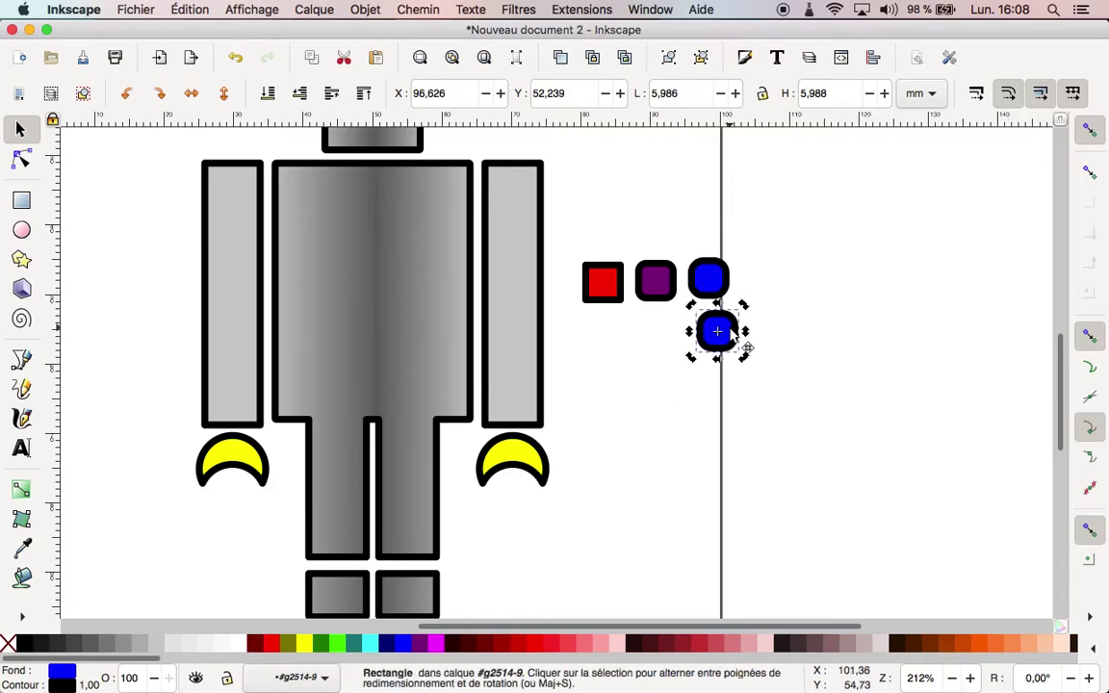
{"action": "key", "text": "r"}
{"action": "left_click_drag", "start_coordinate": [737, 323], "coordinate": [747, 364]}
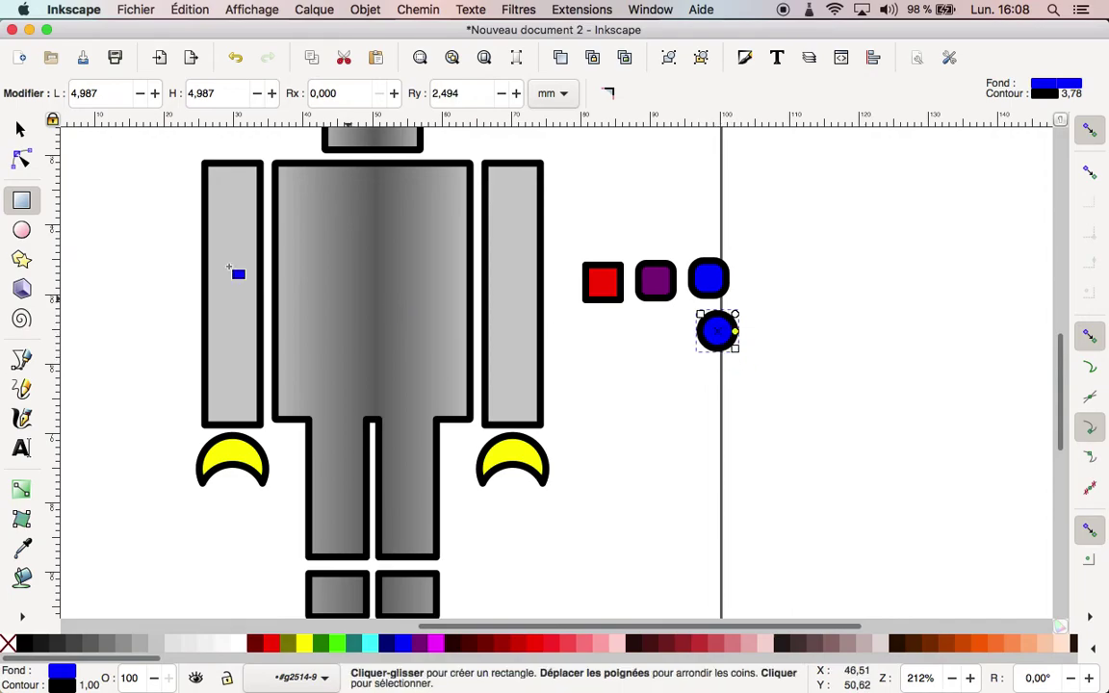
{"action": "left_click", "coordinate": [20, 128]}
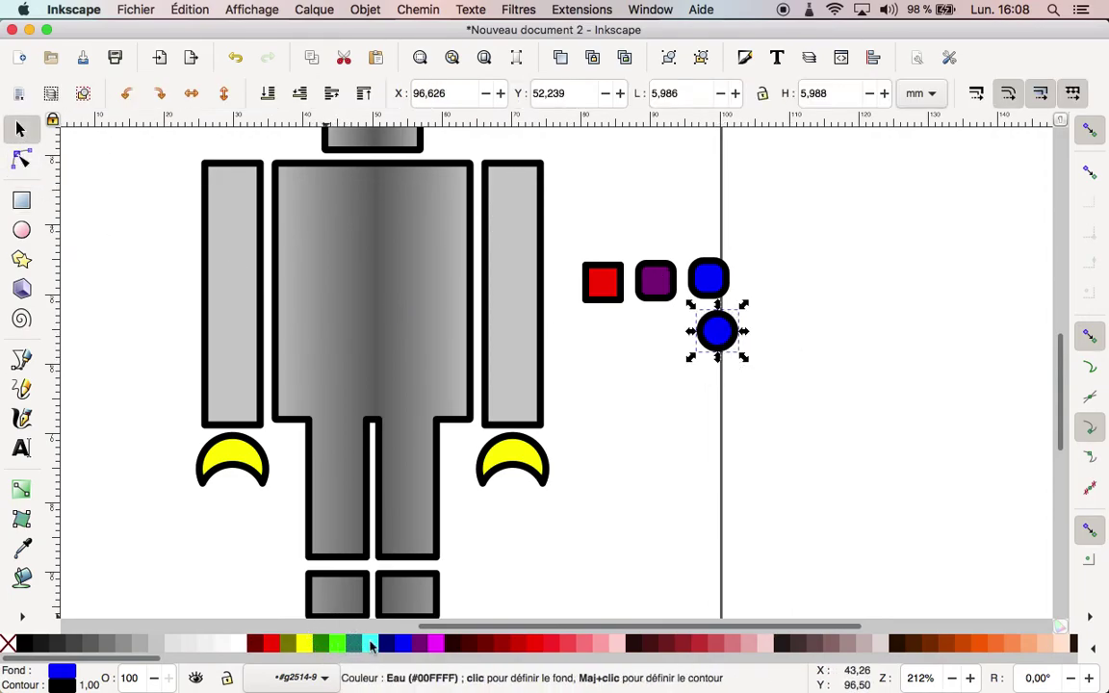
{"action": "left_click", "coordinate": [371, 647]}
{"action": "left_click_drag", "start_coordinate": [734, 335], "coordinate": [788, 301]}
Step: Align the four coloured shapes vertically by their centres relative to the page and distribute them with equal horizontal gaps
{"action": "left_click", "coordinate": [820, 372]}
{"action": "left_click_drag", "start_coordinate": [820, 372], "coordinate": [578, 221]}
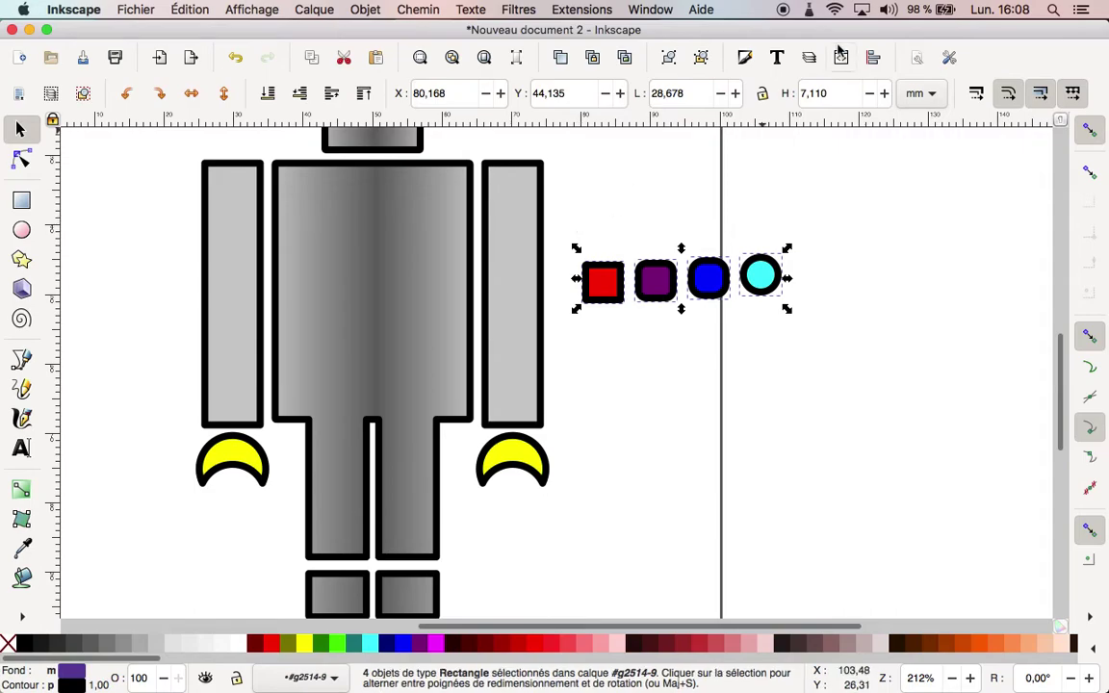
{"action": "left_click", "coordinate": [872, 59]}
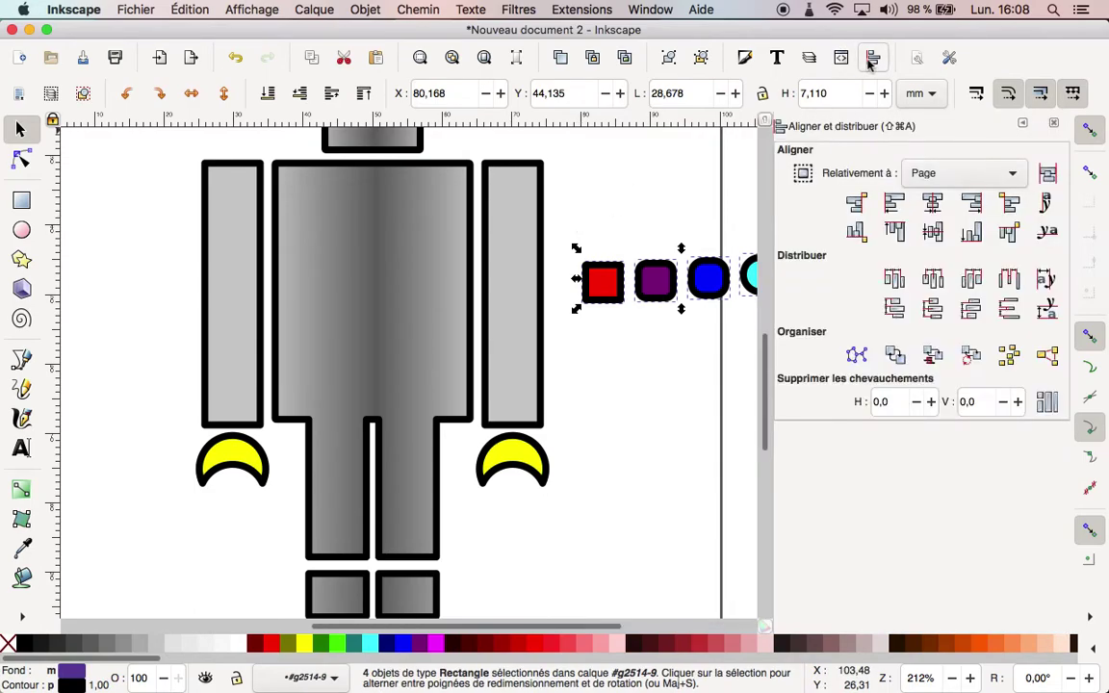
{"action": "left_click", "coordinate": [934, 236]}
{"action": "left_click", "coordinate": [1009, 279]}
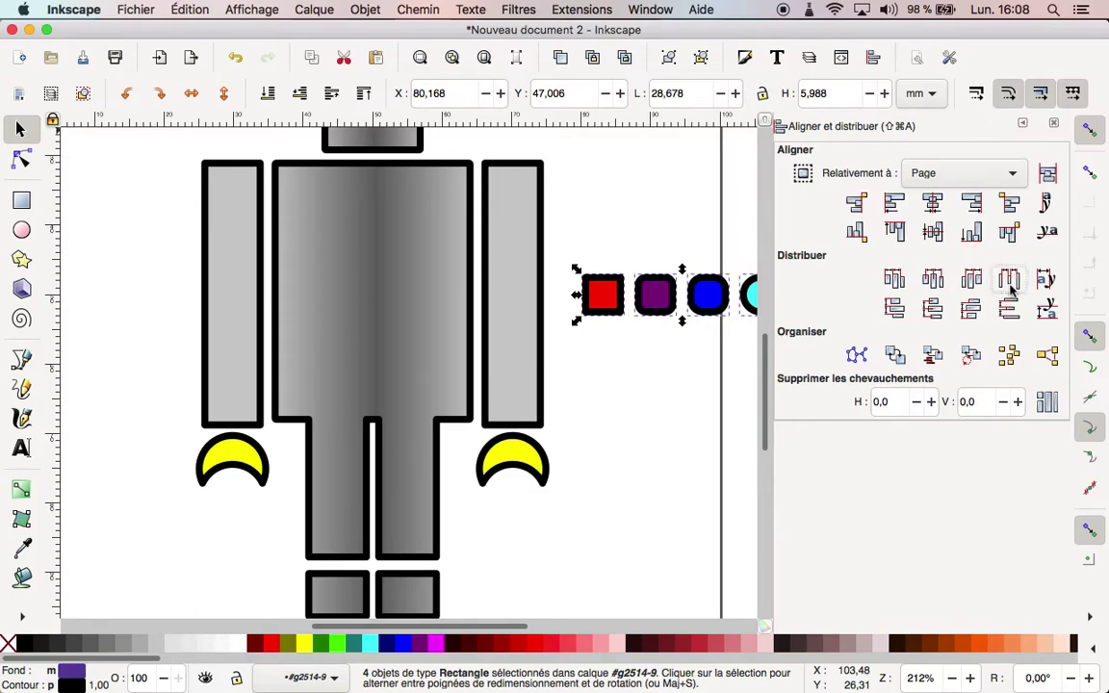
{"action": "left_click", "coordinate": [1025, 125]}
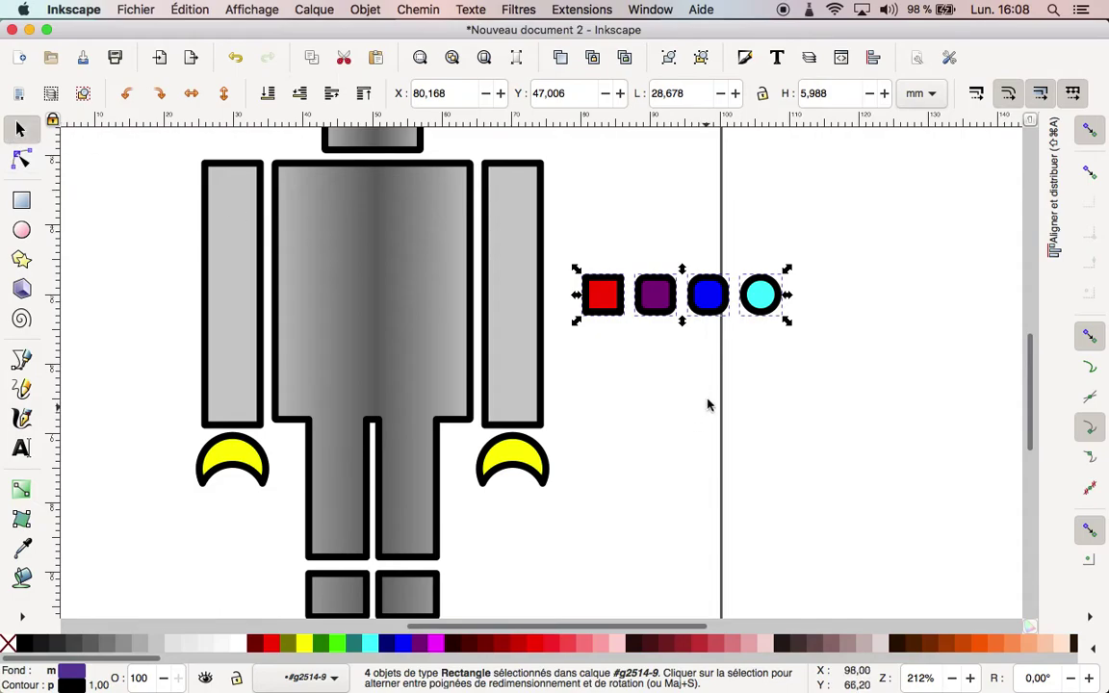
Step: Place the row of four coloured shapes on the robot's upper torso, scaled down to about 22.7 by 4.7 mm
{"action": "left_click_drag", "start_coordinate": [637, 290], "coordinate": [333, 215]}
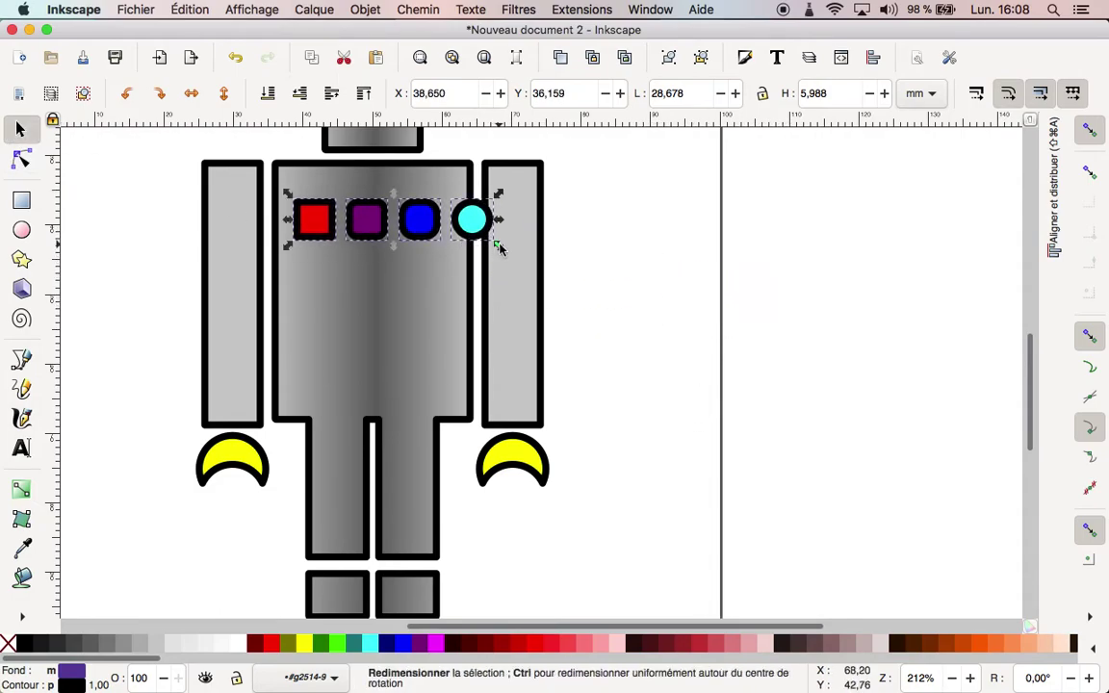
{"action": "left_click_drag", "start_coordinate": [501, 249], "coordinate": [453, 241]}
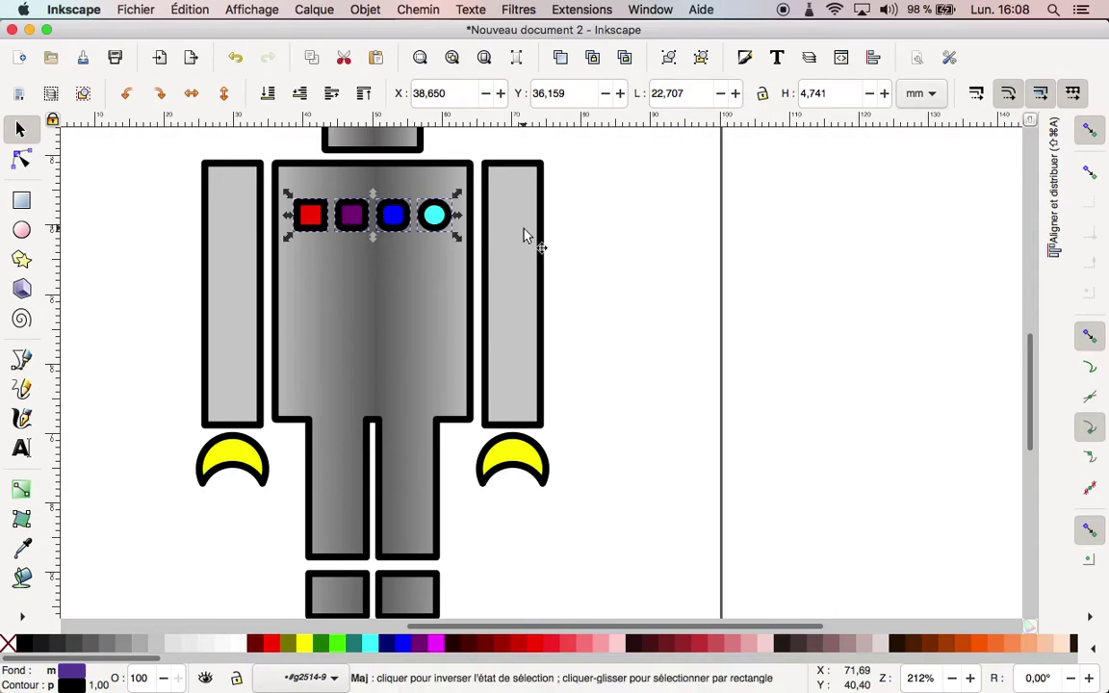
{"action": "key", "text": "Up"}
{"action": "key", "text": "Right"}
{"action": "key", "text": "Right"}
{"action": "key", "text": "Left"}
{"action": "key", "text": "Up"}
{"action": "key", "text": "Left"}
{"action": "key", "text": "Up"}
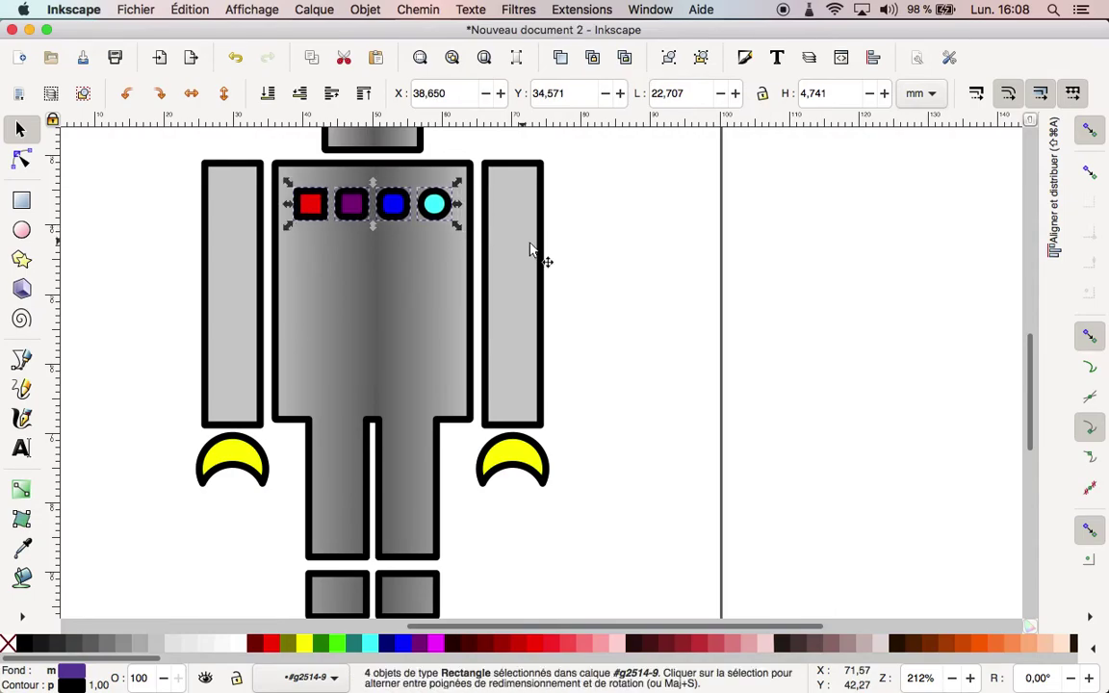
{"action": "scroll", "coordinate": [563, 284], "scroll_direction": "up", "scroll_amount": 3}
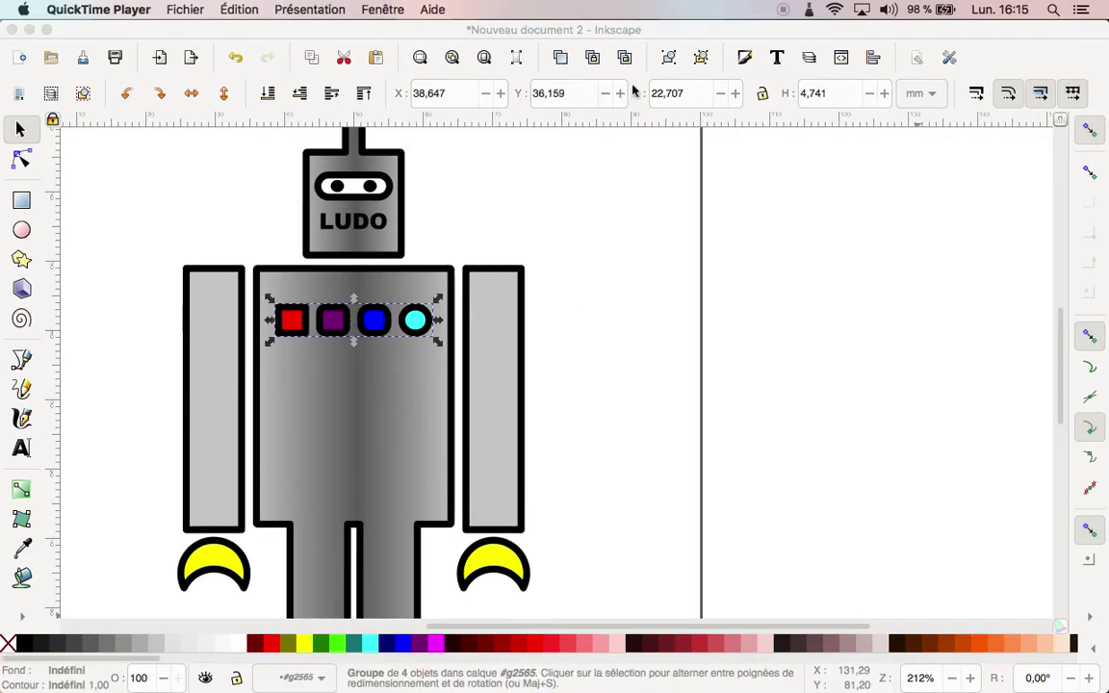
Step: Group the four coloured shapes on the torso and deselect them
{"action": "left_click", "coordinate": [670, 60]}
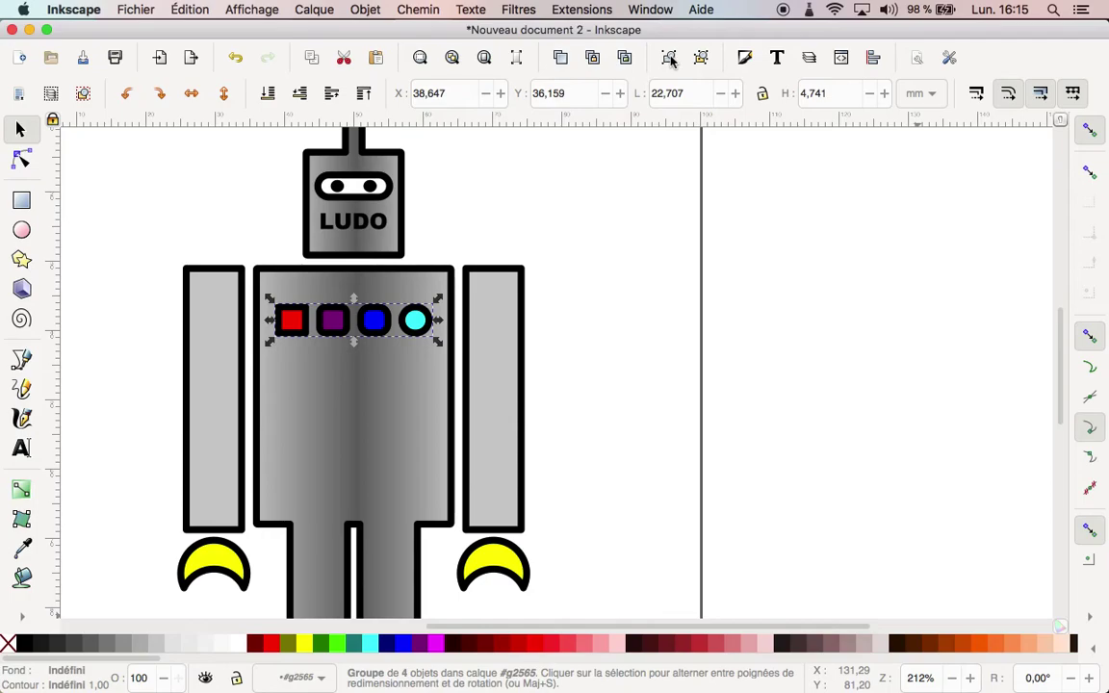
{"action": "left_click", "coordinate": [669, 58]}
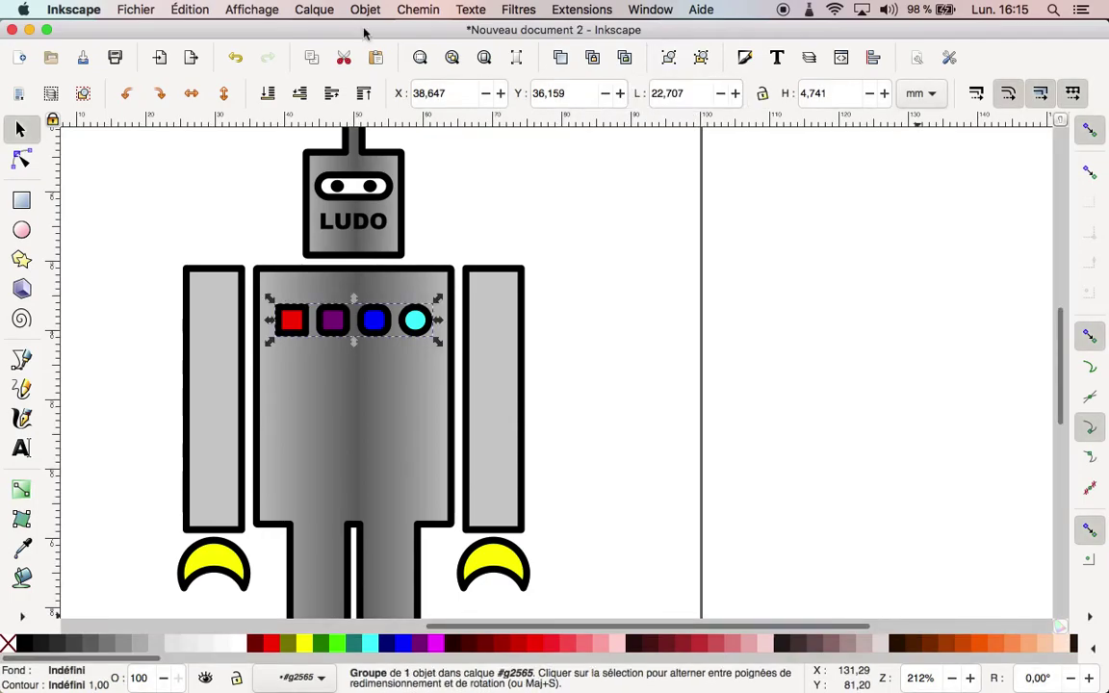
{"action": "left_click", "coordinate": [314, 10]}
{"action": "mouse_move", "coordinate": [365, 10]}
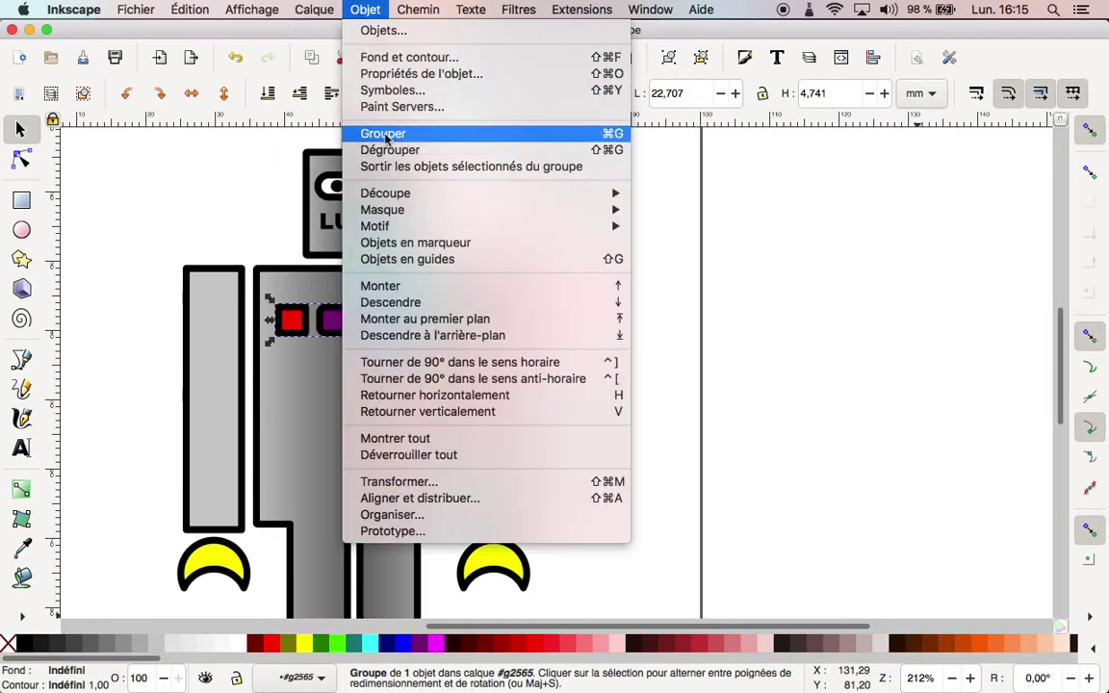
{"action": "left_click", "coordinate": [384, 132]}
{"action": "left_click", "coordinate": [592, 242]}
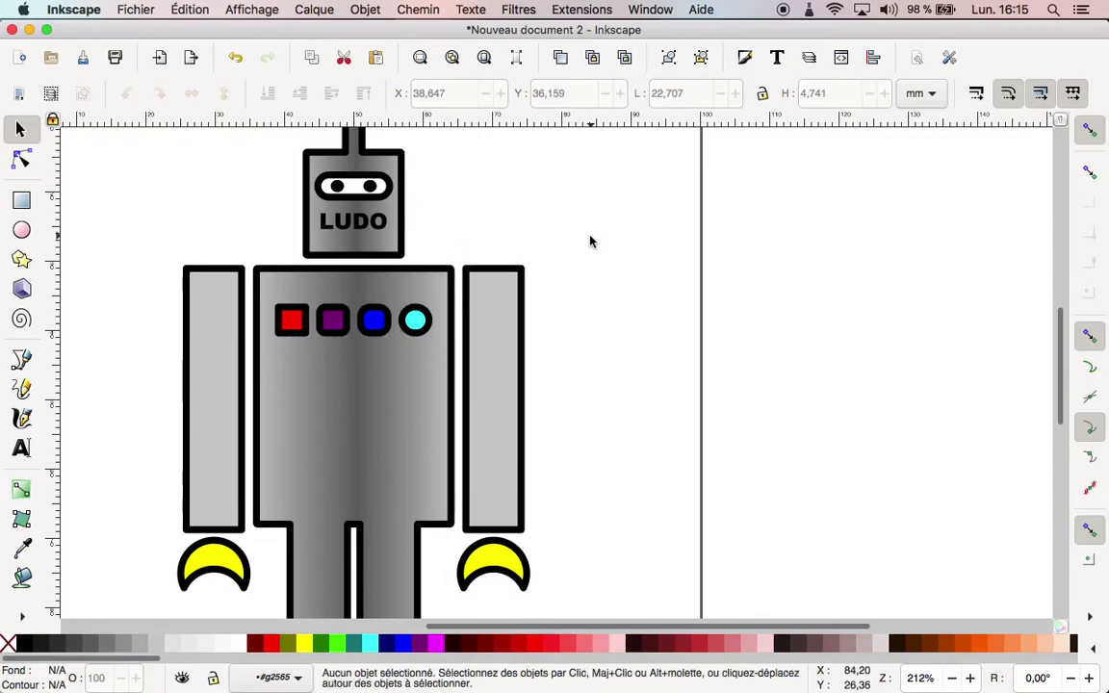
Step: Examine how the robot's arms, body, head and name text are grouped by selecting them in turn
{"action": "left_click", "coordinate": [527, 301]}
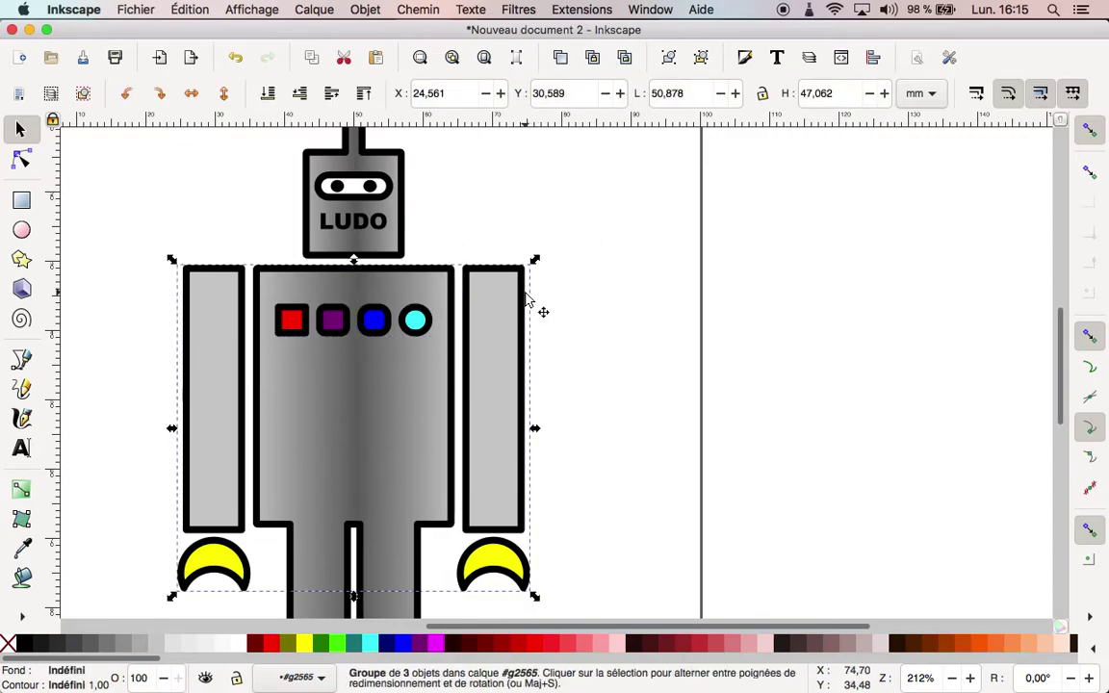
{"action": "key", "text": "ctrl+plus"}
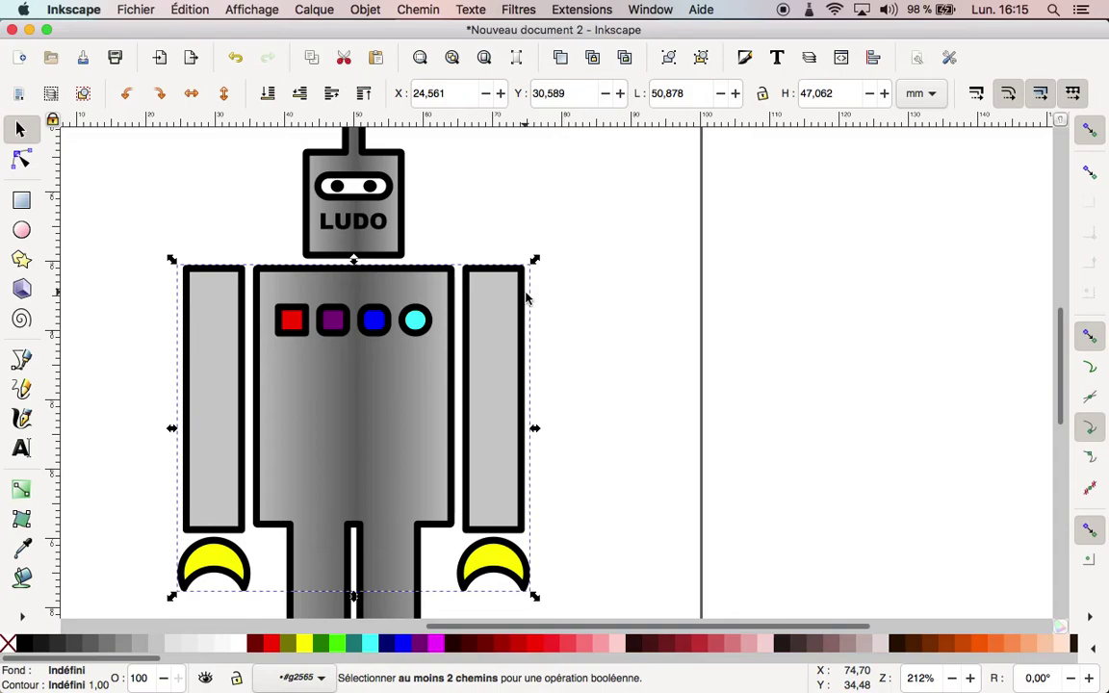
{"action": "left_click", "coordinate": [951, 680]}
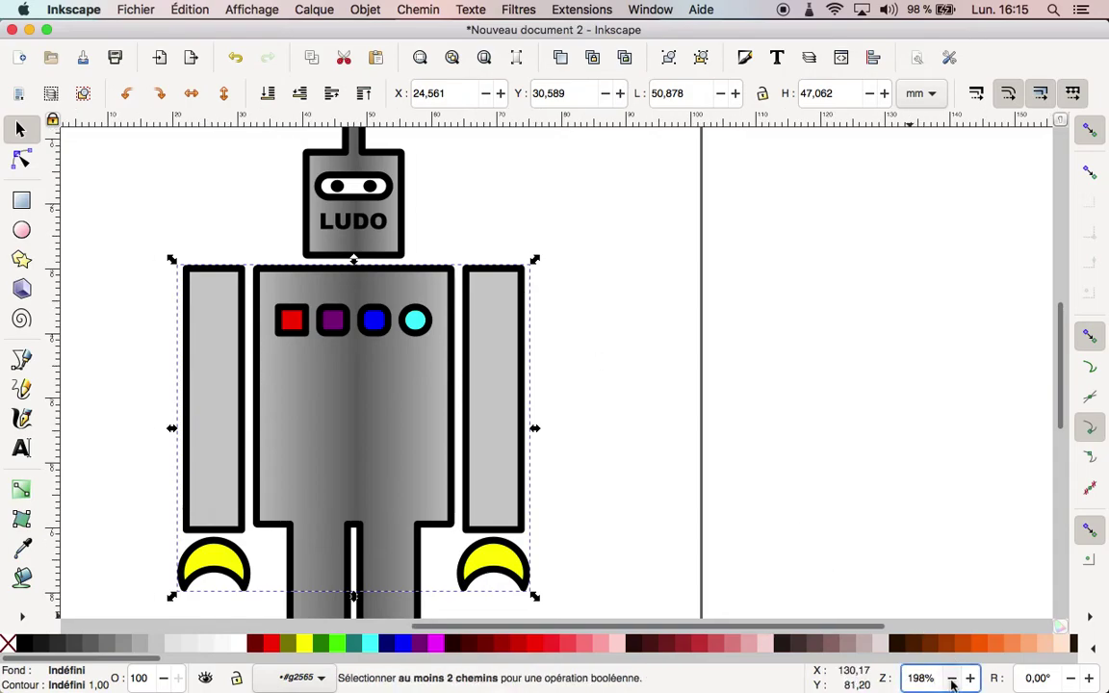
{"action": "left_click", "coordinate": [952, 680]}
{"action": "left_click", "coordinate": [952, 680]}
{"action": "left_click", "coordinate": [952, 679]}
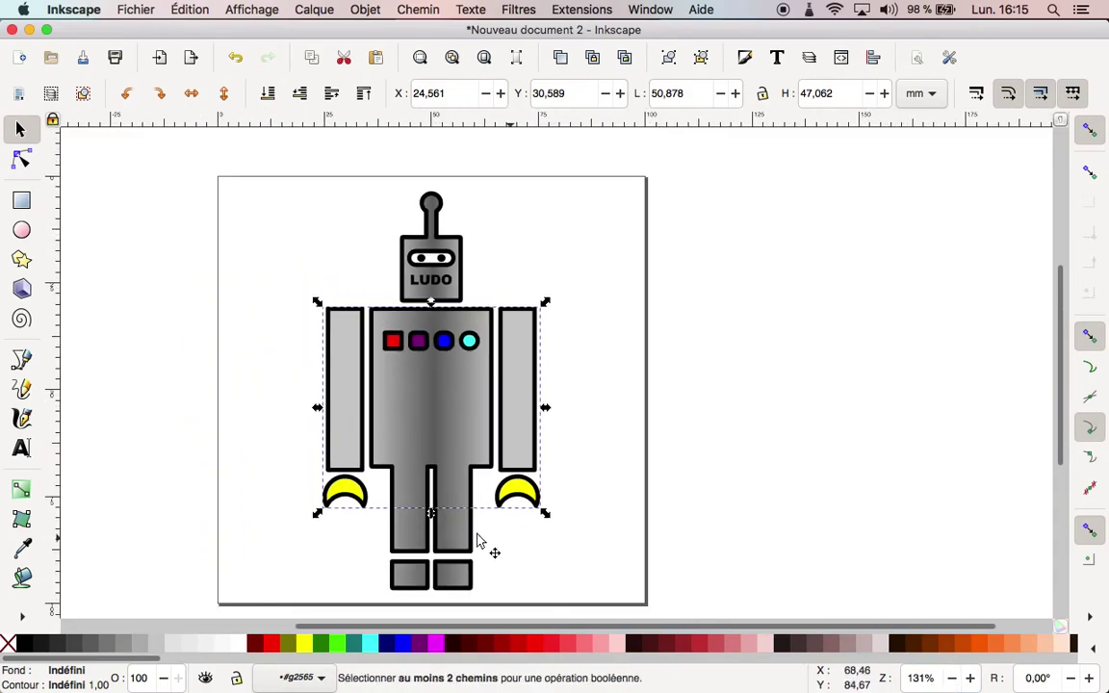
{"action": "left_click", "coordinate": [449, 535]}
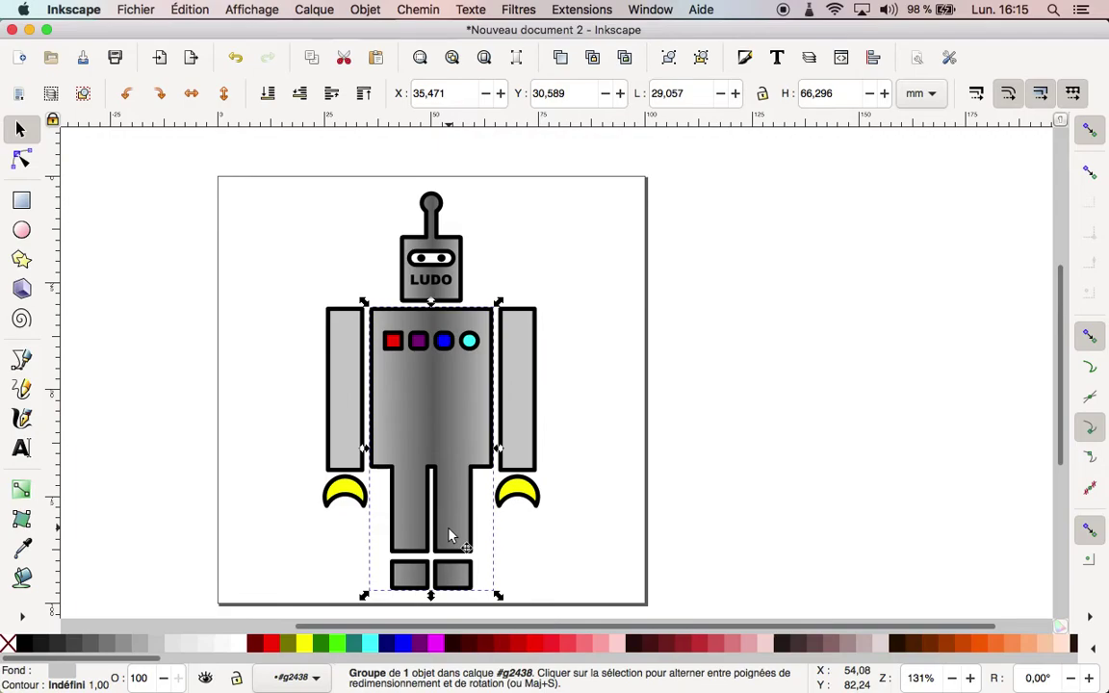
{"action": "left_click", "coordinate": [458, 294]}
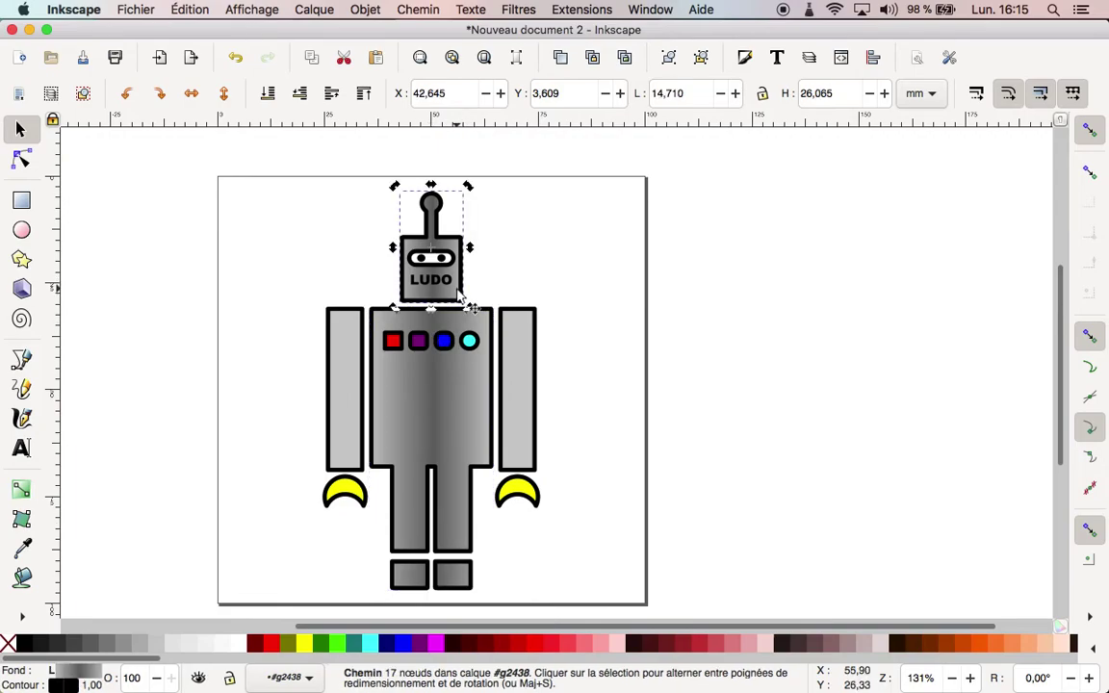
{"action": "left_click", "coordinate": [434, 280]}
{"action": "left_click", "coordinate": [514, 212]}
Step: Select all of the robot's parts, open the align and distribute settings, and check which parts the torso buttons are grouped with
{"action": "left_click_drag", "start_coordinate": [252, 144], "coordinate": [686, 602]}
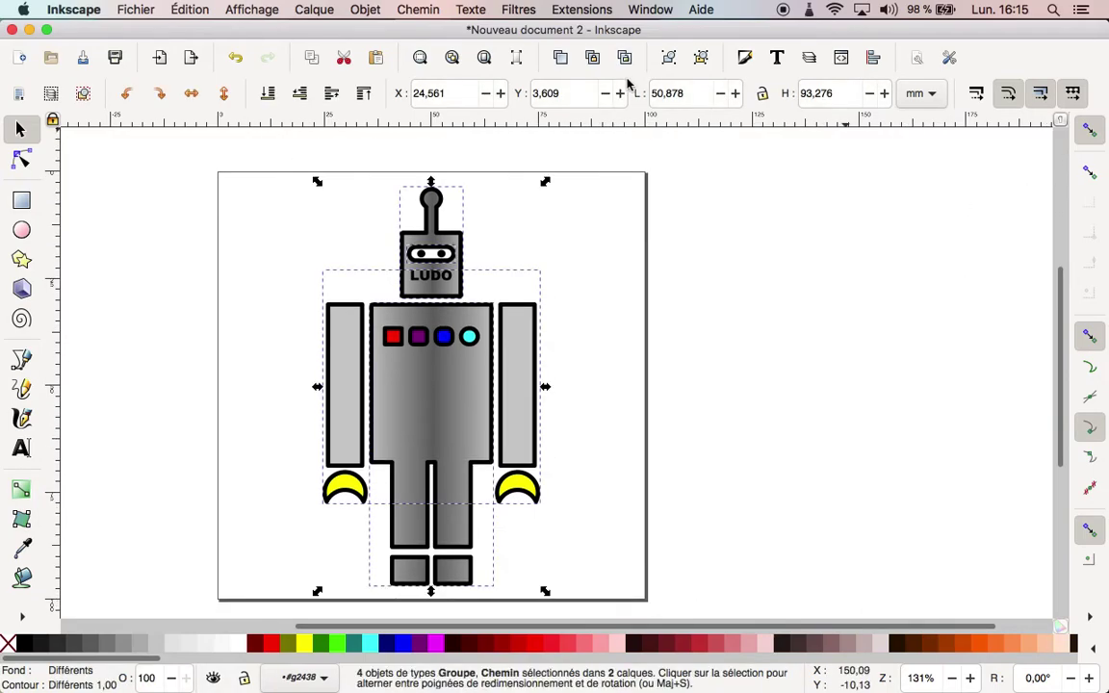
{"action": "left_click", "coordinate": [841, 57]}
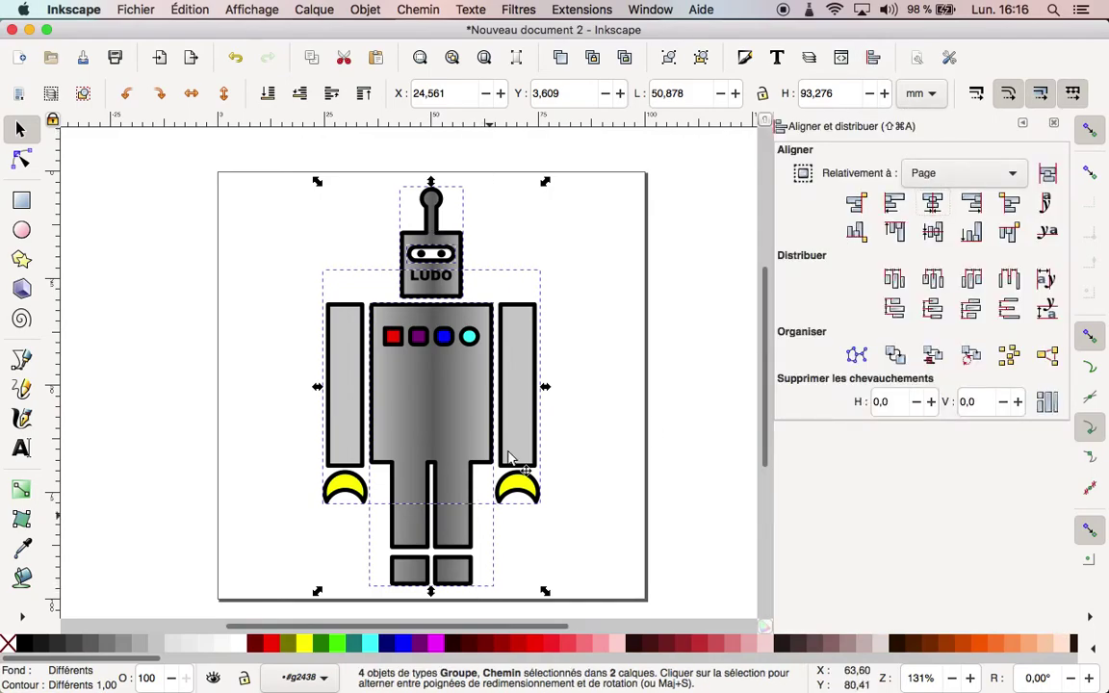
{"action": "left_click", "coordinate": [621, 322]}
{"action": "left_click", "coordinate": [462, 357]}
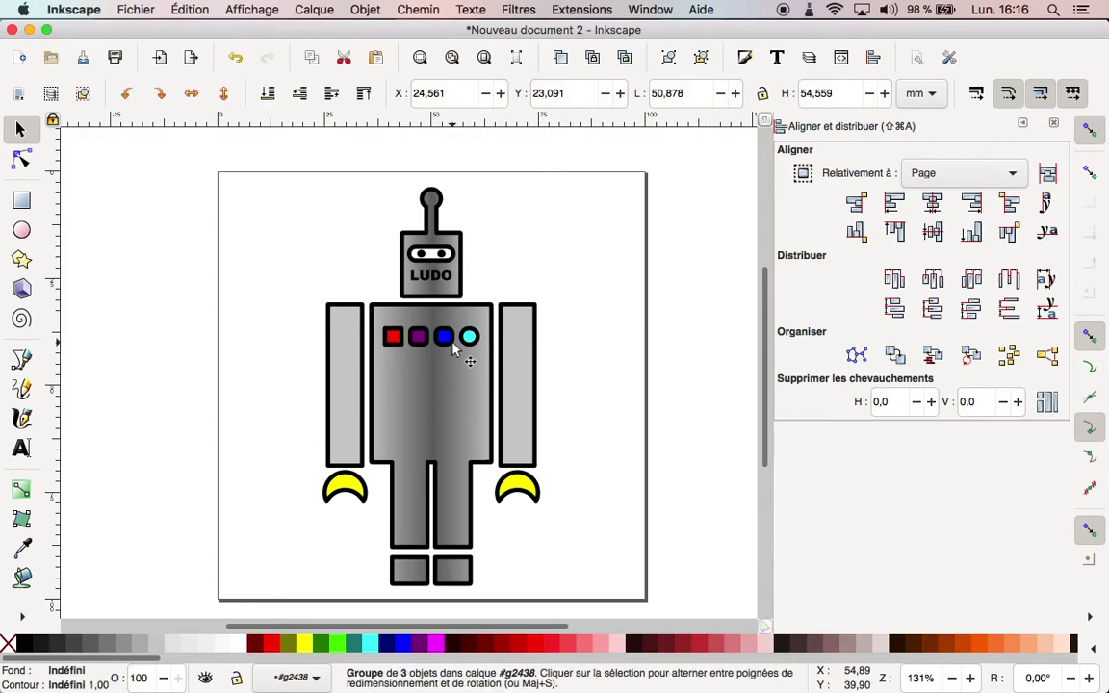
{"action": "left_click", "coordinate": [452, 349]}
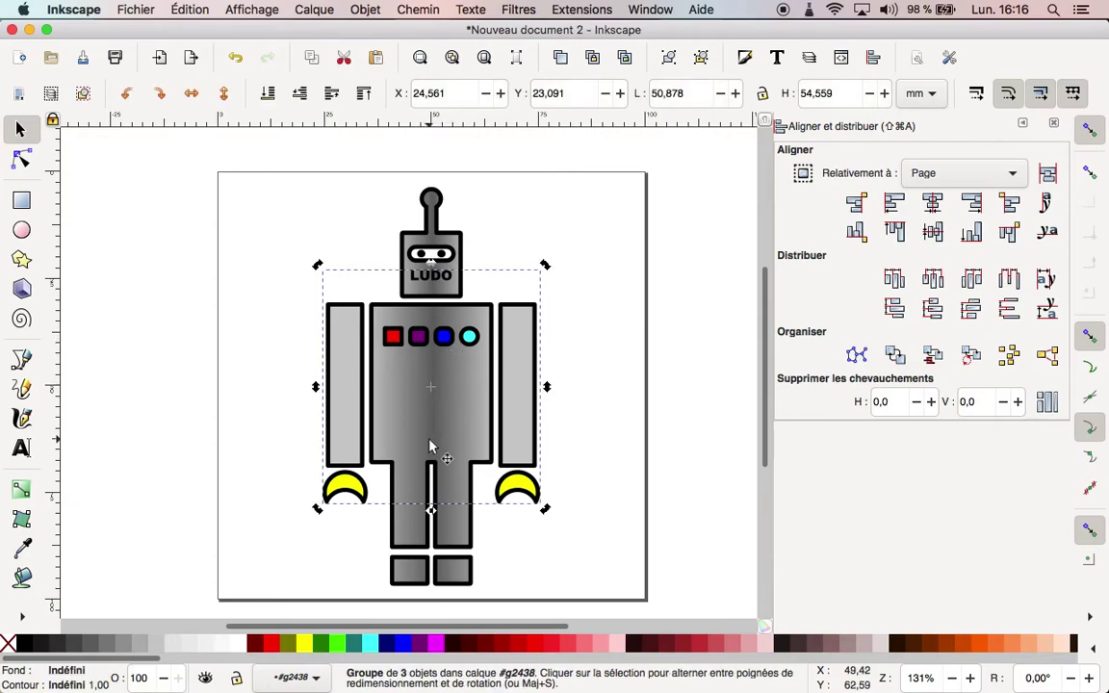
{"action": "left_click", "coordinate": [229, 346]}
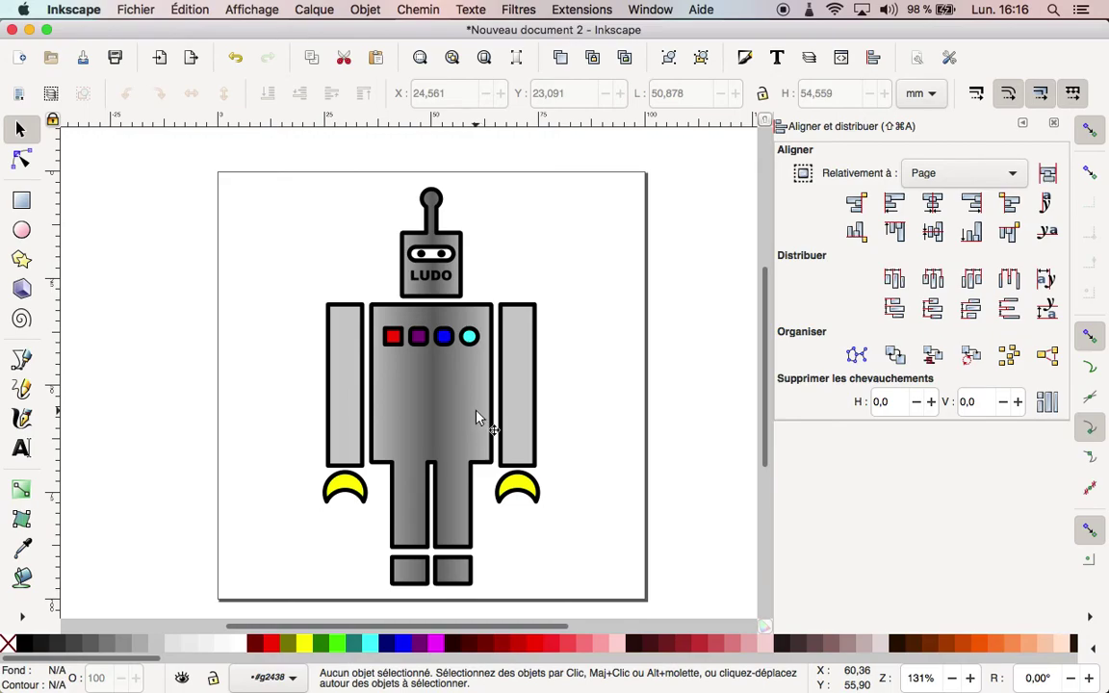
Step: Save the drawing to the Desktop as an Inkscape SVG, reusing the name of the existing Blender SVG file and replacing that file
{"action": "left_click", "coordinate": [131, 10]}
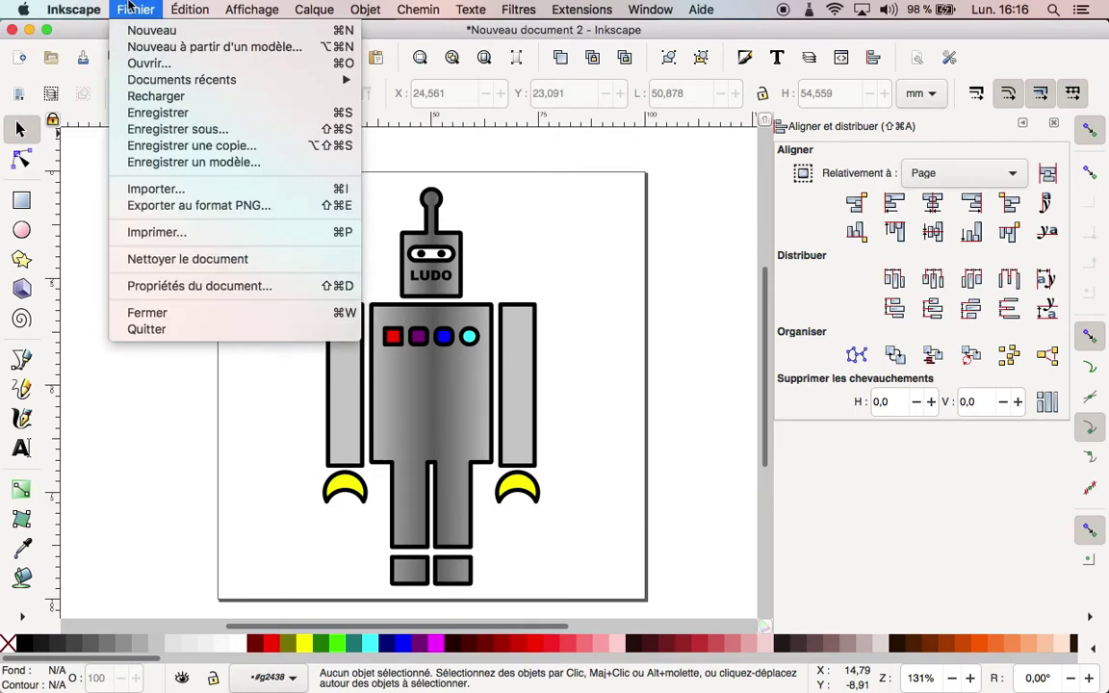
{"action": "left_click", "coordinate": [171, 129]}
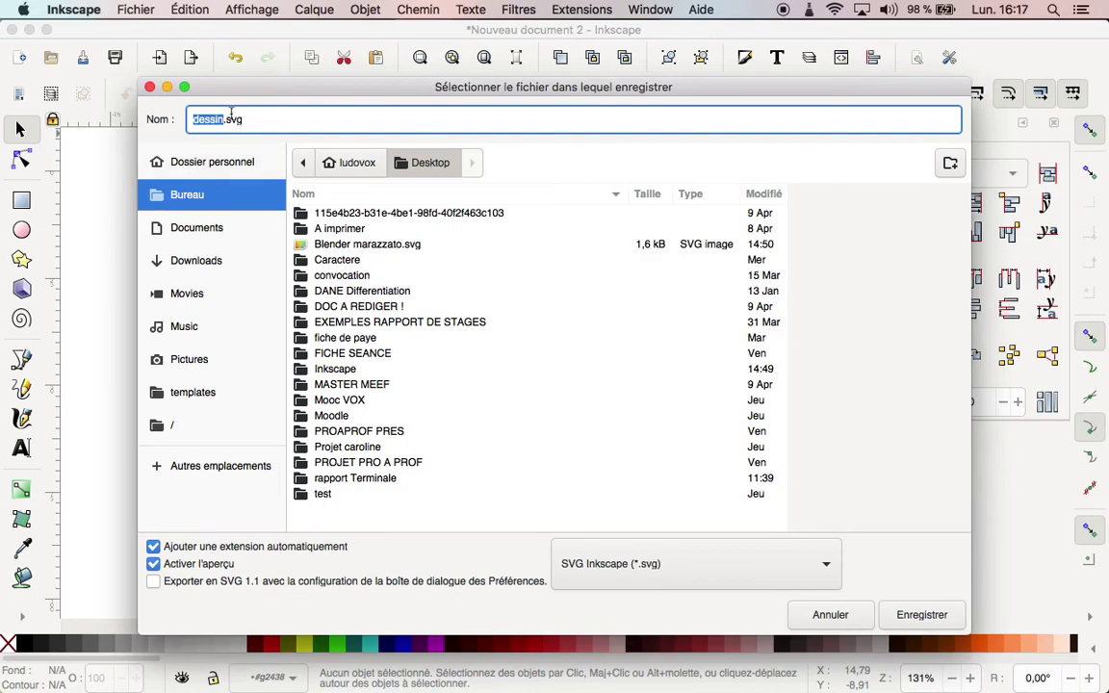
{"action": "type", "text": "Blend"}
{"action": "type", "text": "er mara"}
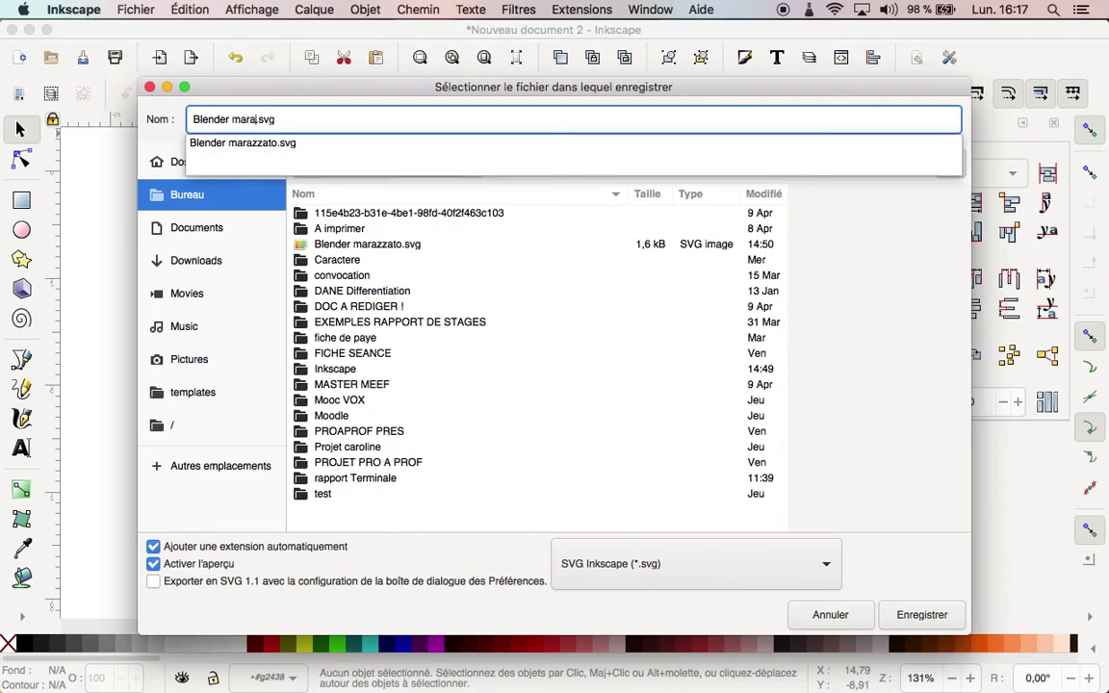
{"action": "key", "text": "Down"}
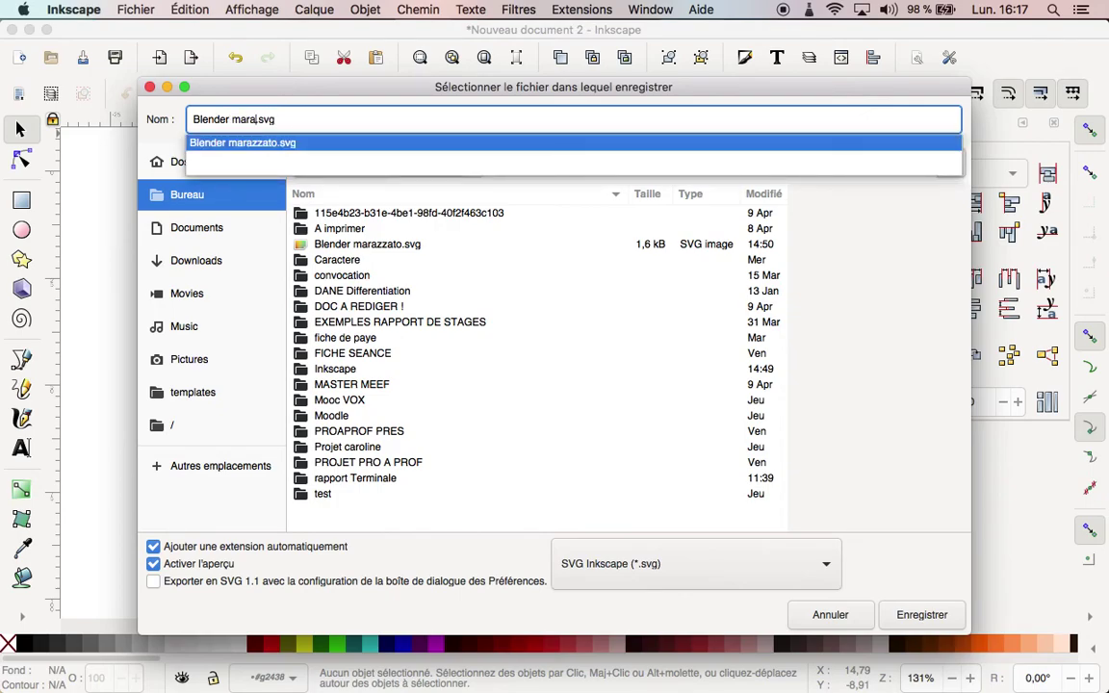
{"action": "left_click", "coordinate": [260, 145]}
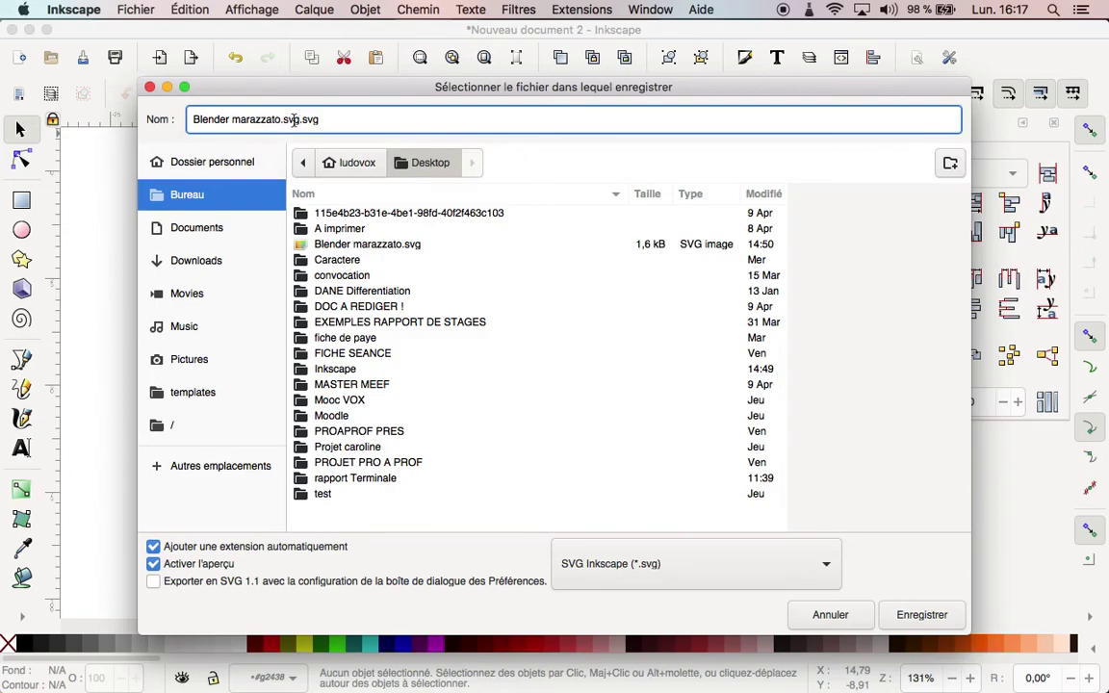
{"action": "key", "text": "BackSpace"}
{"action": "key", "text": "BackSpace"}
{"action": "key", "text": "BackSpace"}
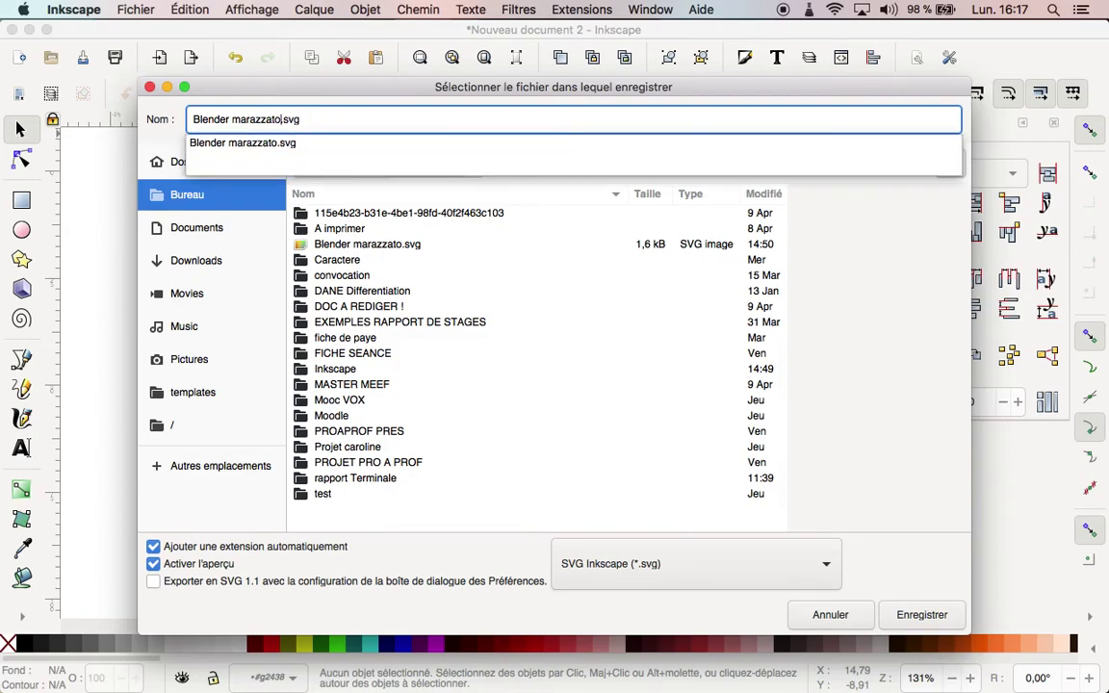
{"action": "left_click", "coordinate": [903, 614]}
{"action": "left_click", "coordinate": [906, 614]}
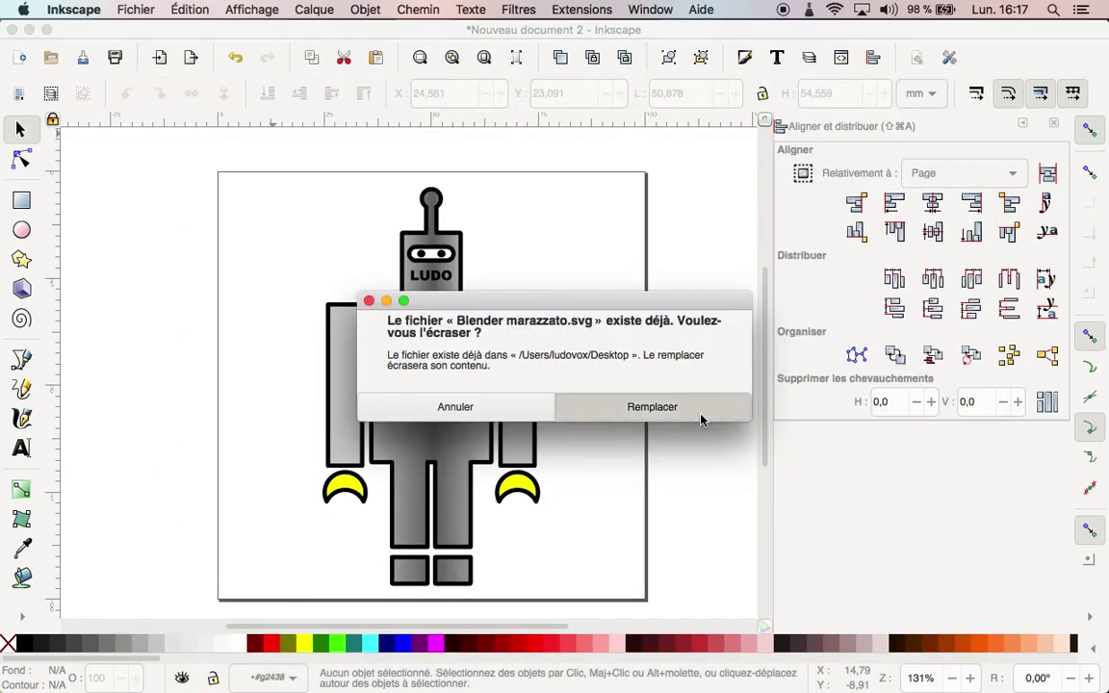
{"action": "left_click", "coordinate": [701, 420]}
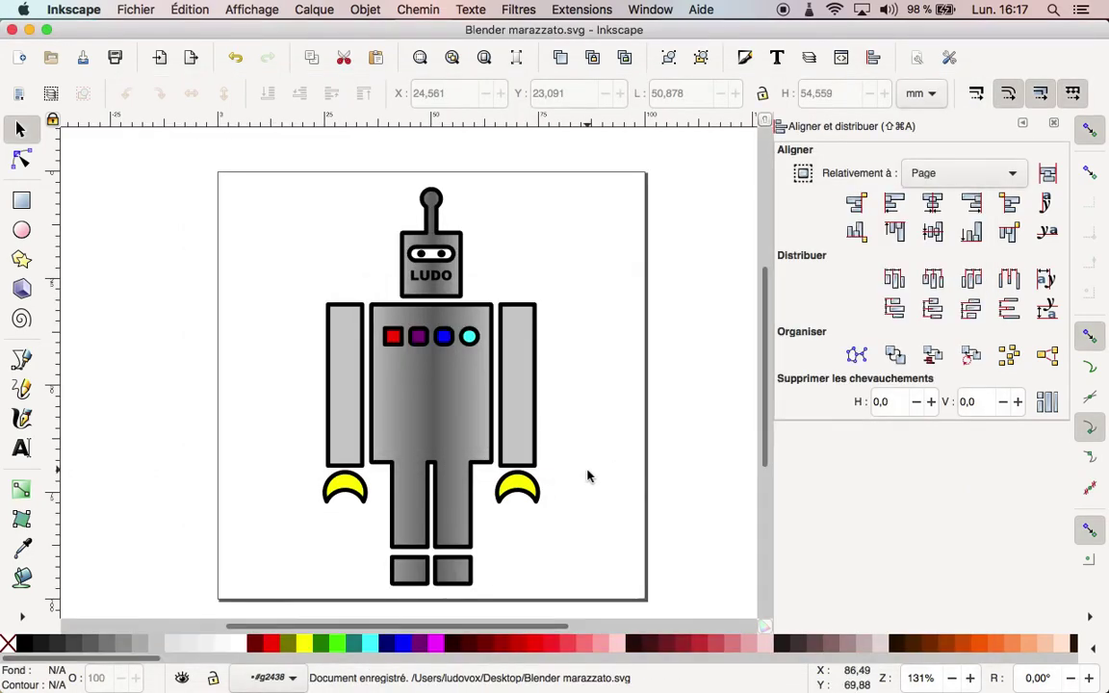
Step: Save the robot drawing to the Desktop again under the same name in Portable Document Format (*.pdf), with the default PDF options
{"action": "left_click", "coordinate": [135, 9]}
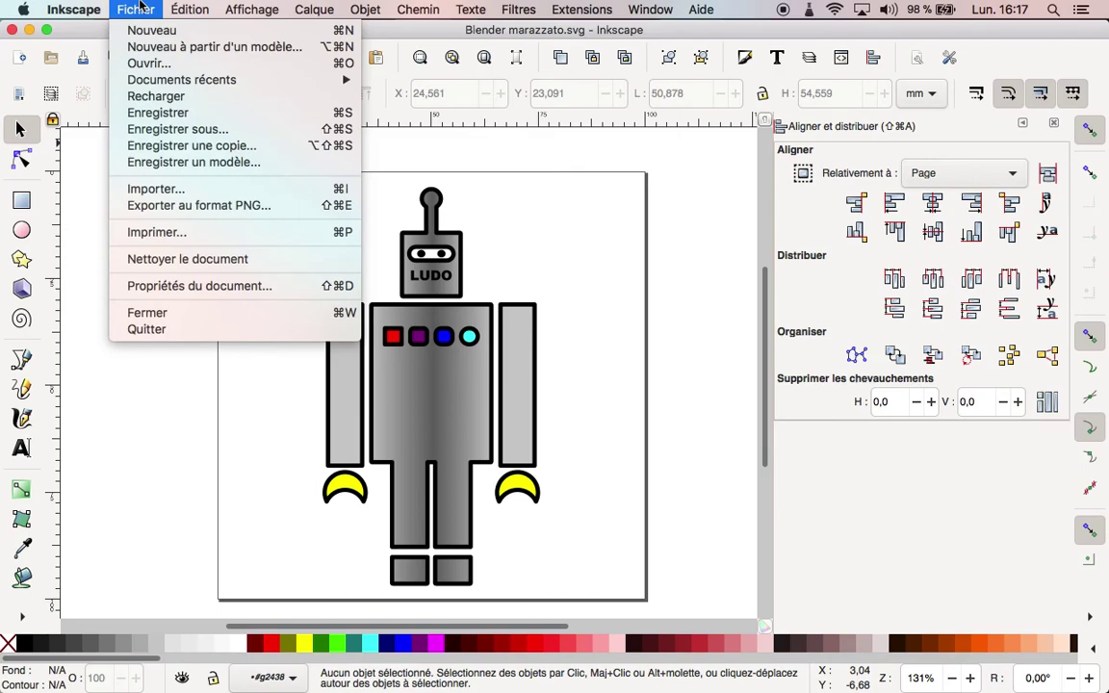
{"action": "left_click", "coordinate": [169, 131]}
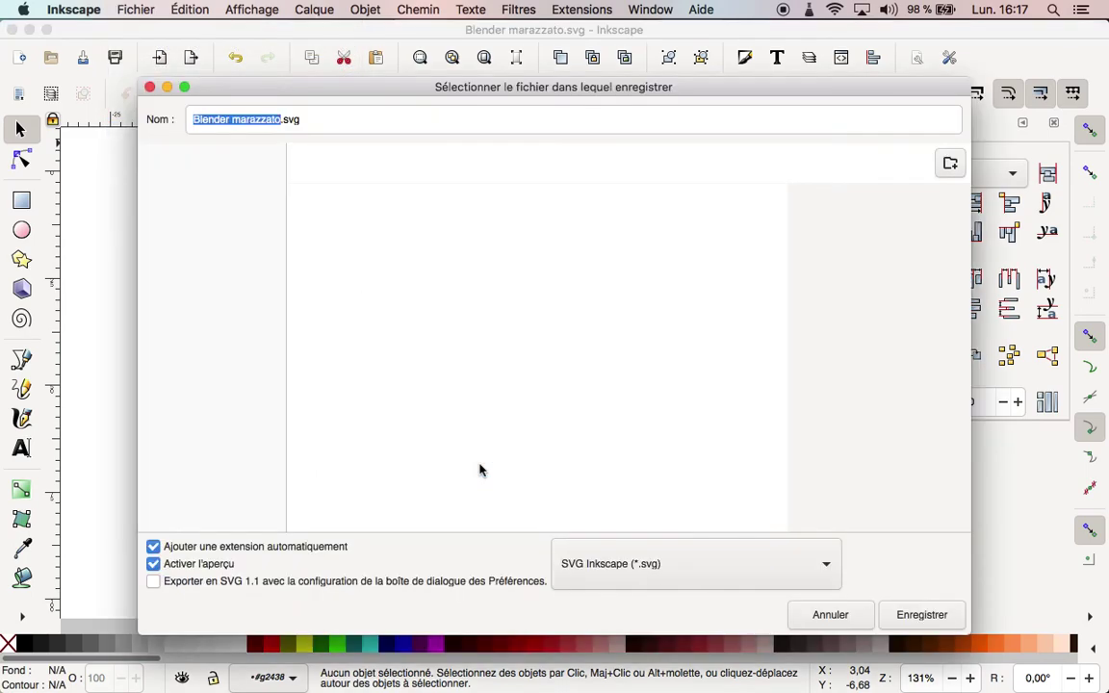
{"action": "left_click", "coordinate": [761, 570]}
{"action": "scroll", "coordinate": [731, 506], "scroll_direction": "down", "scroll_amount": 3}
{"action": "scroll", "coordinate": [724, 493], "scroll_direction": "down", "scroll_amount": 8}
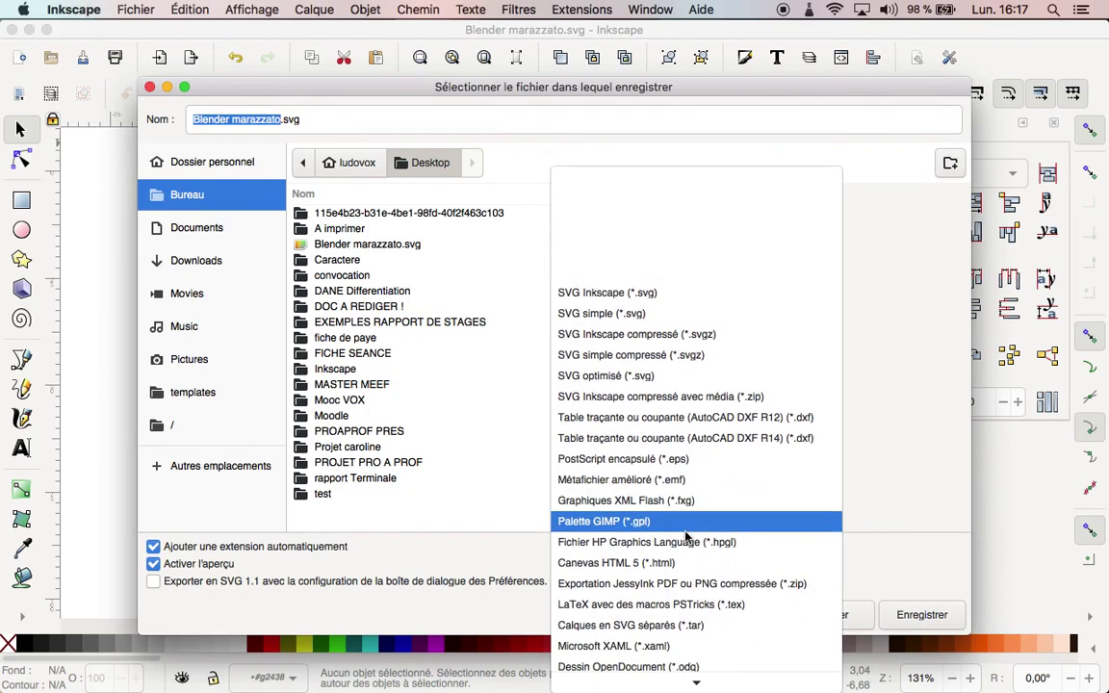
{"action": "scroll", "coordinate": [645, 510], "scroll_direction": "down", "scroll_amount": 4}
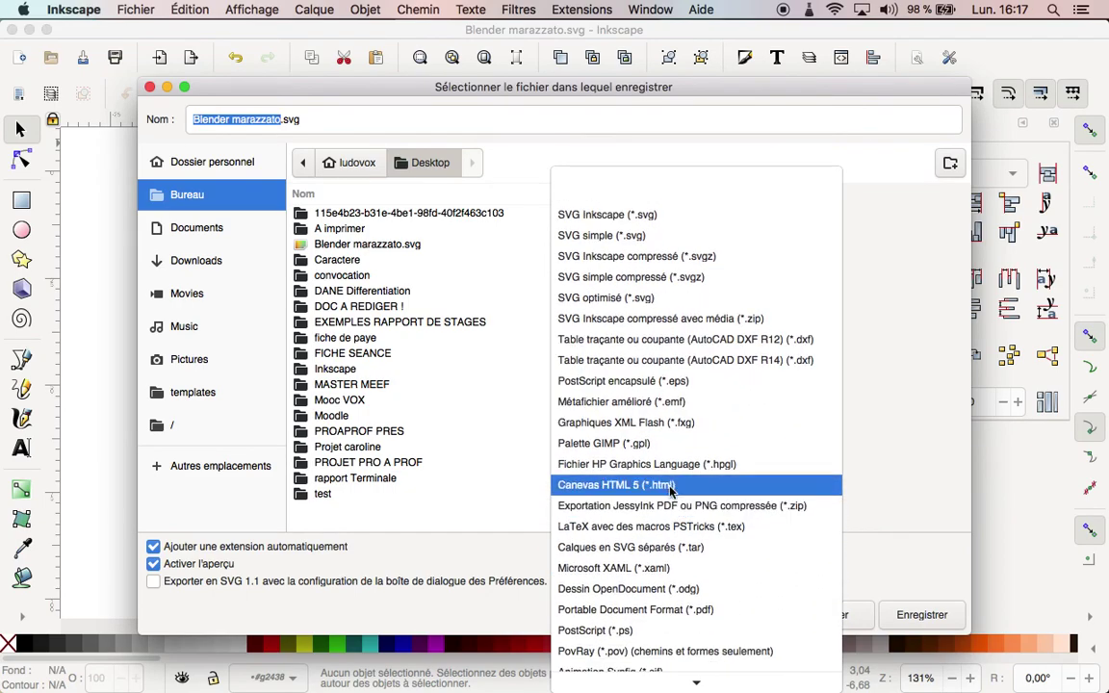
{"action": "left_click", "coordinate": [654, 605]}
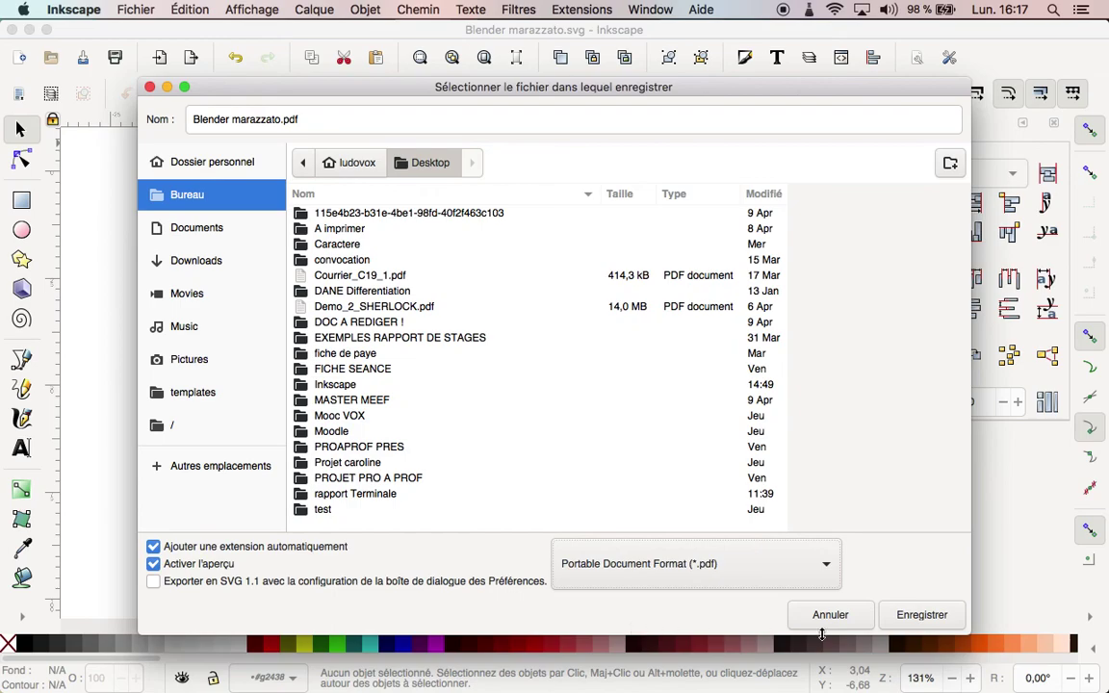
{"action": "left_click", "coordinate": [922, 615]}
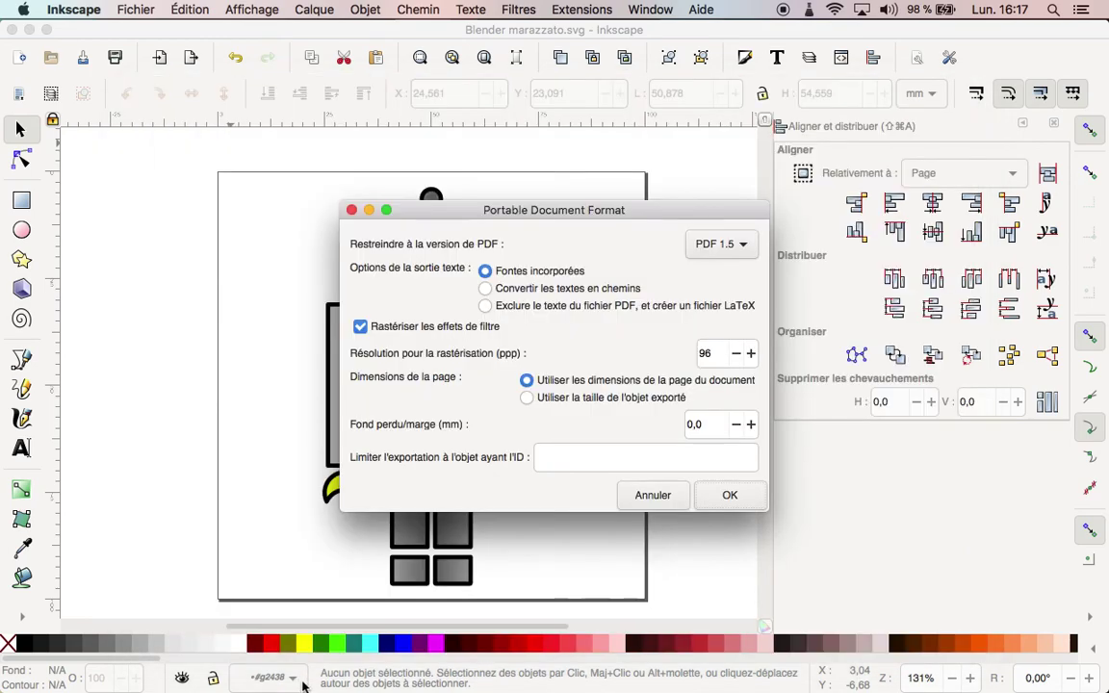
{"action": "left_click", "coordinate": [486, 327]}
{"action": "left_click", "coordinate": [486, 328]}
{"action": "left_click", "coordinate": [726, 495]}
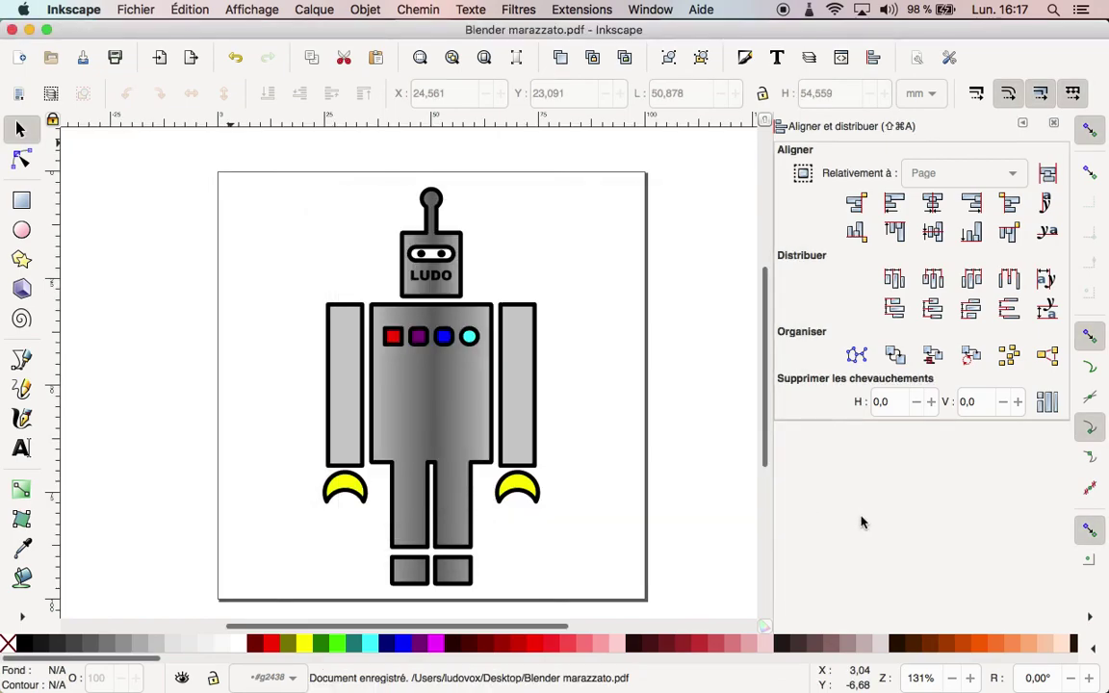